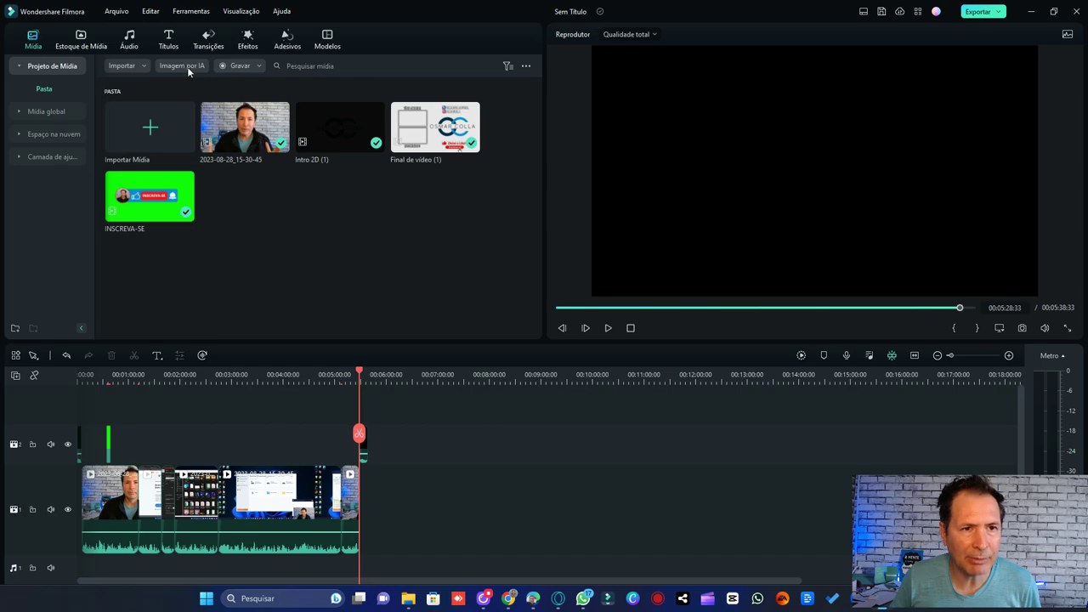
# Generate a 16:9 AI image in CGI style from the description "crie para mim uma capa sobre como vender na internet".
pyautogui.click(183, 66)
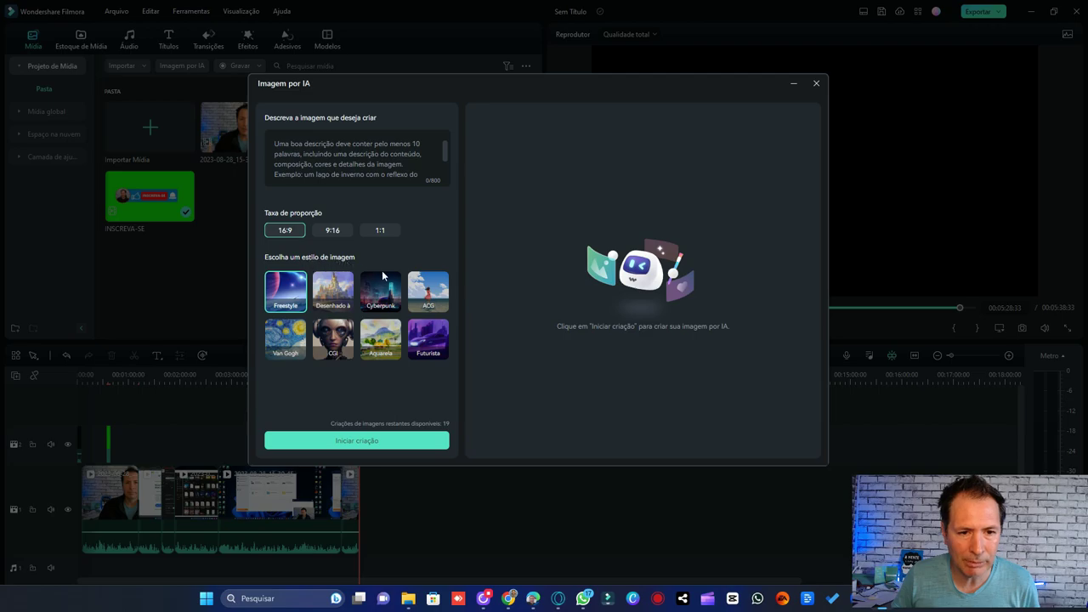
pyautogui.click(335, 336)
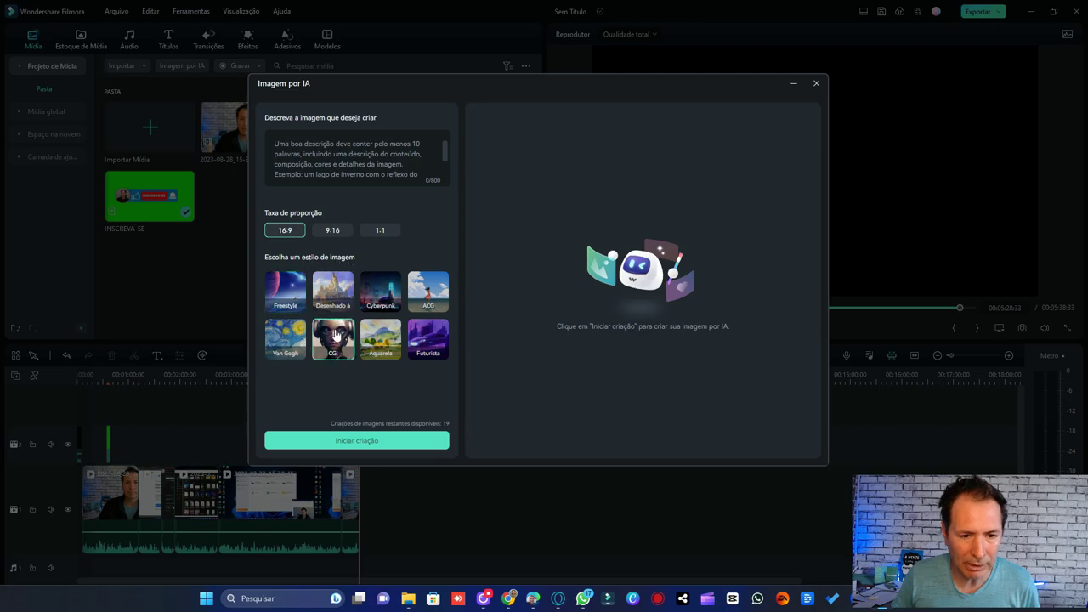
pyautogui.click(384, 174)
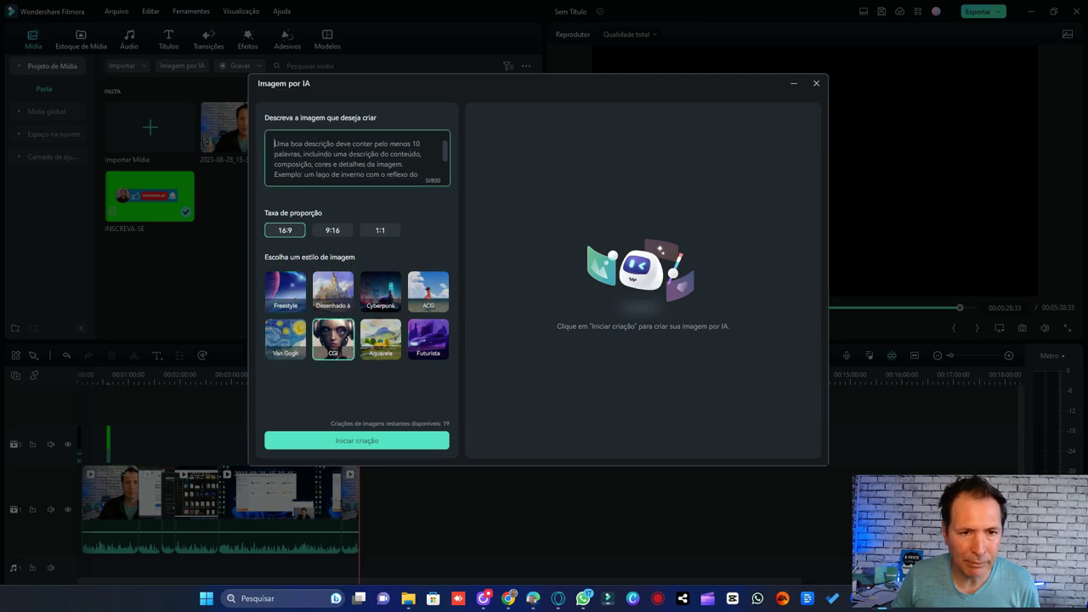
pyautogui.write('crie para mim ')
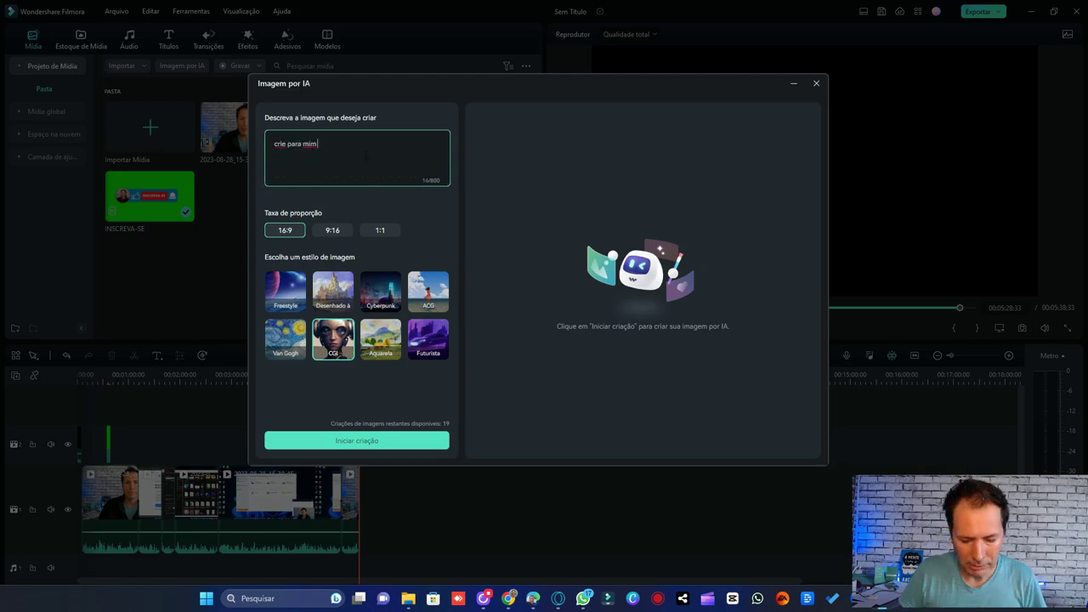
pyautogui.write('uma c')
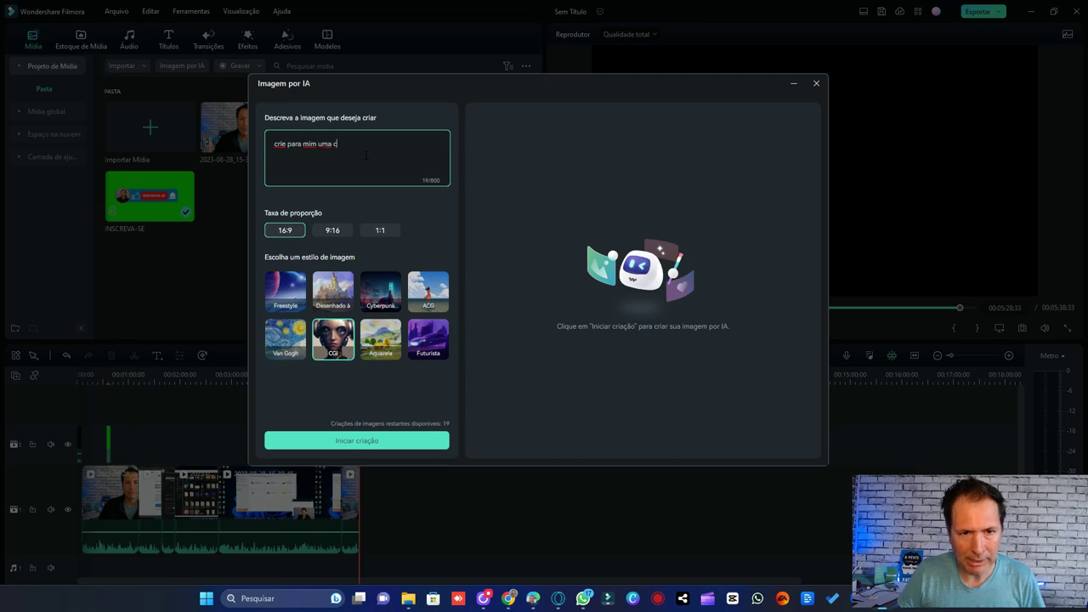
pyautogui.write('apa sobre como vender')
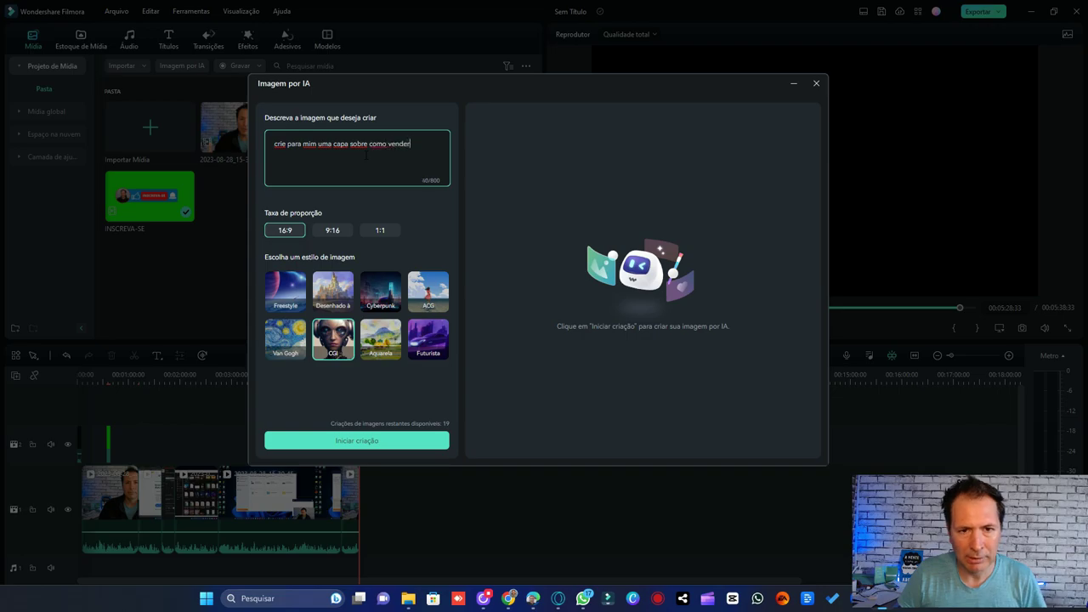
pyautogui.write(' na internet')
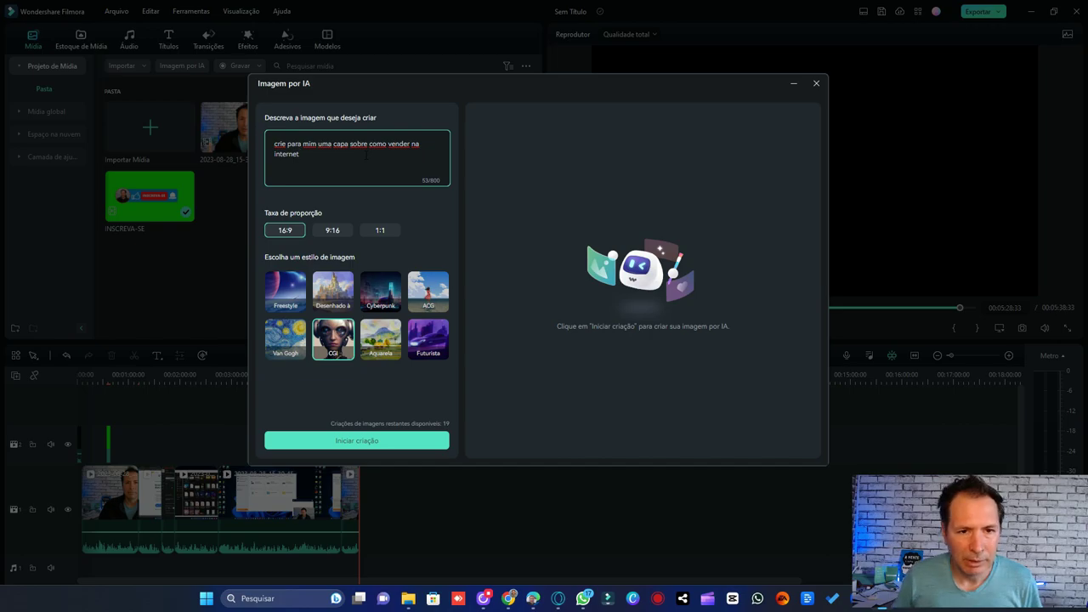
pyautogui.click(371, 448)
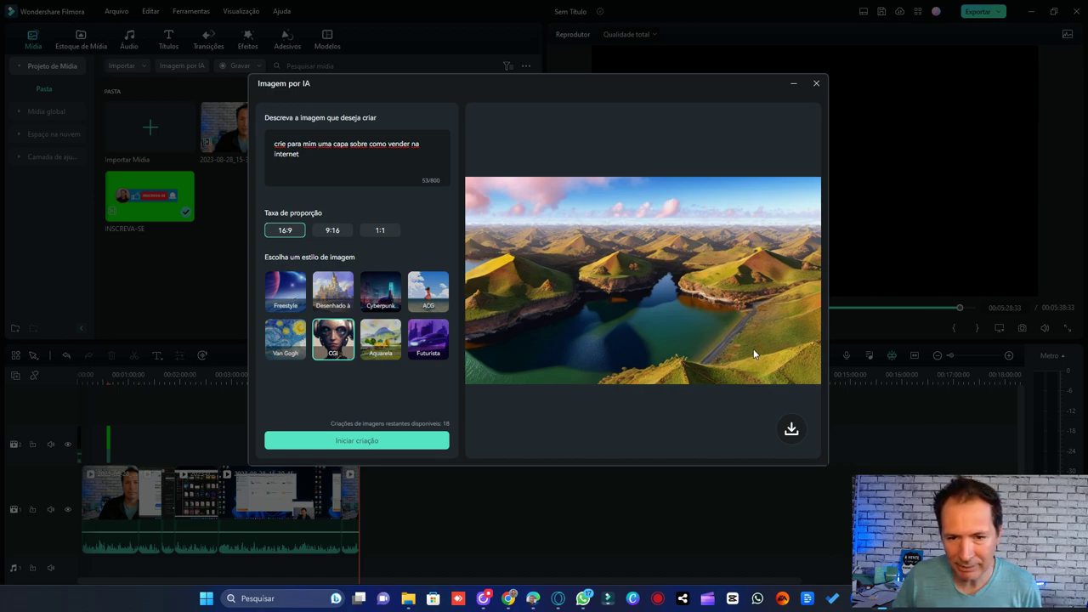
# Generate a new AI image in Cyberpunk style with the description replaced by "vender na internet".
pyautogui.click(387, 338)
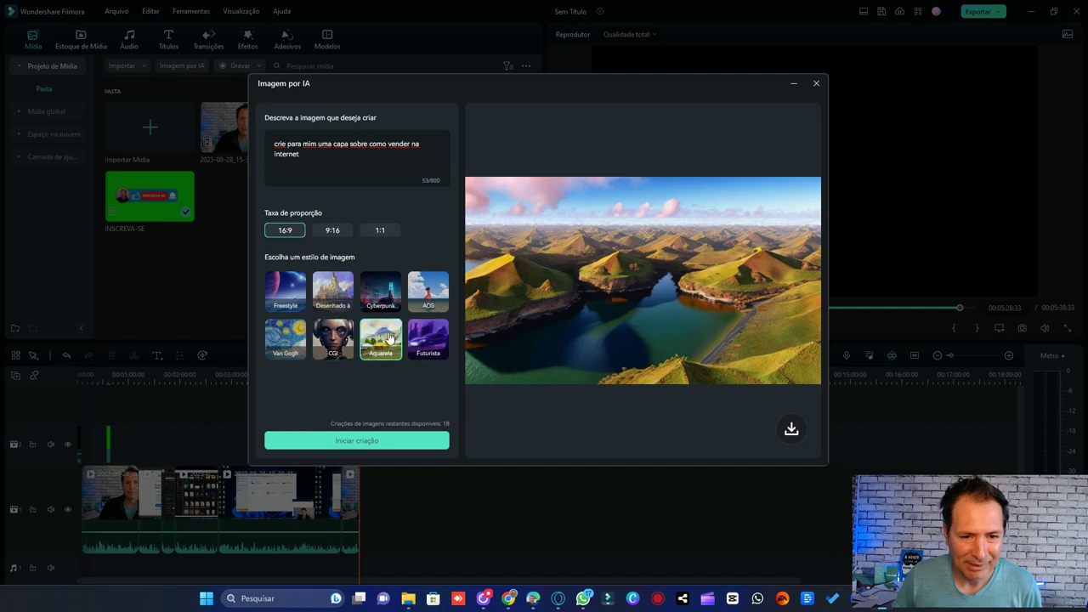
pyautogui.click(385, 287)
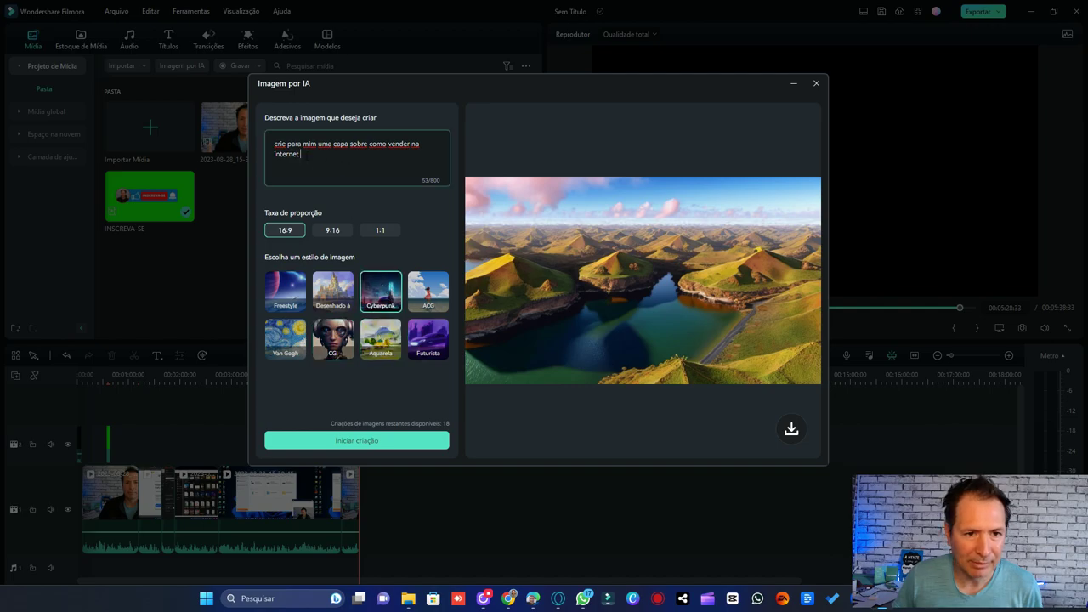
pyautogui.moveTo(274, 144); pyautogui.dragTo(431, 151)
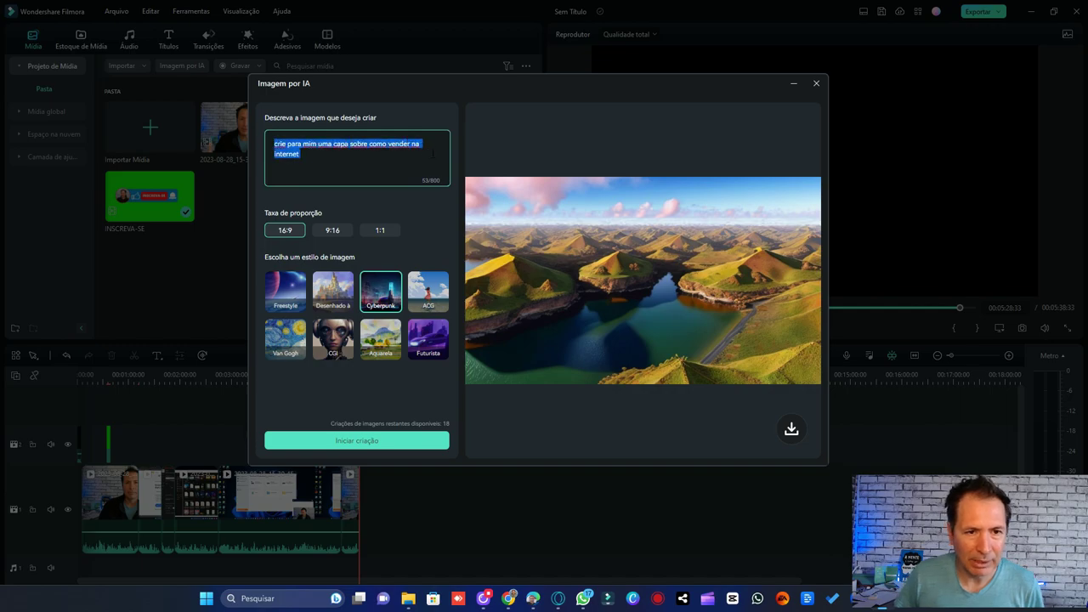
pyautogui.write('vender na in')
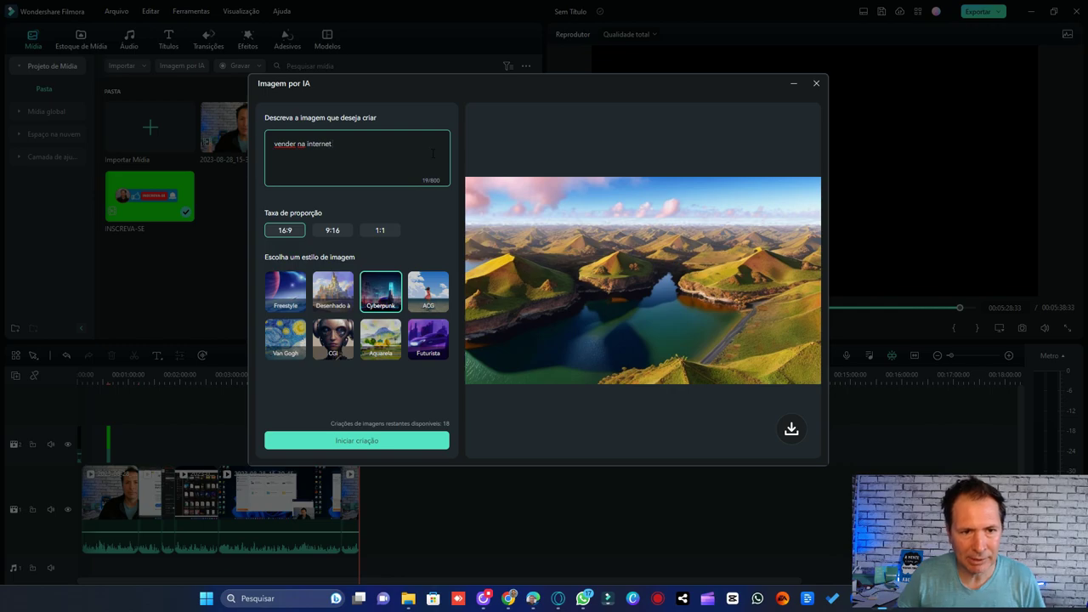
pyautogui.click(377, 443)
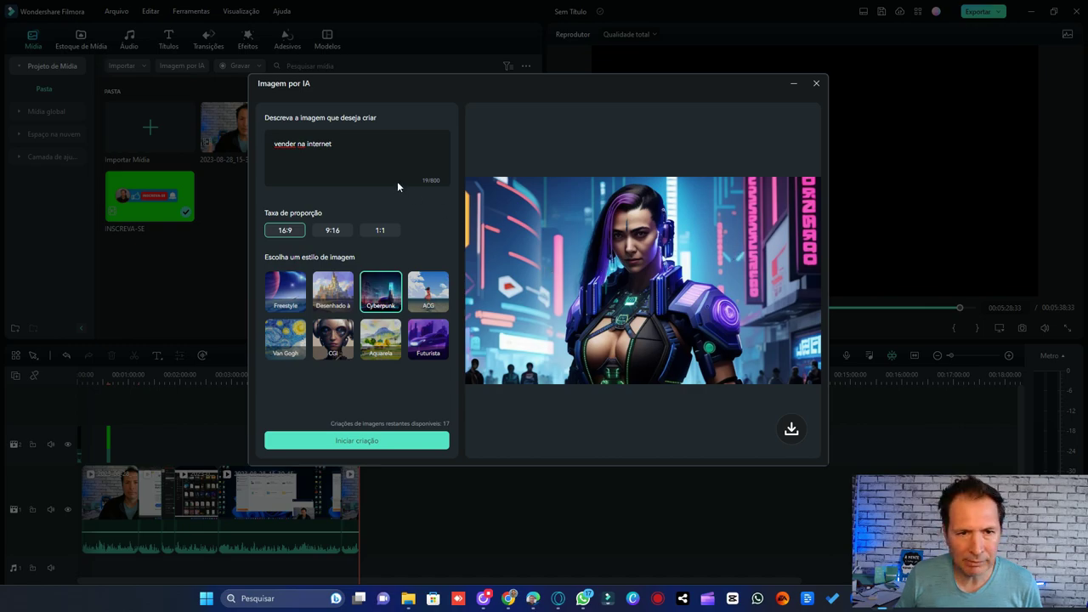
# Replace the description with "aumentar suas vendas na internet usando o Whatsapp" and generate another image.
pyautogui.moveTo(355, 148); pyautogui.dragTo(217, 140)
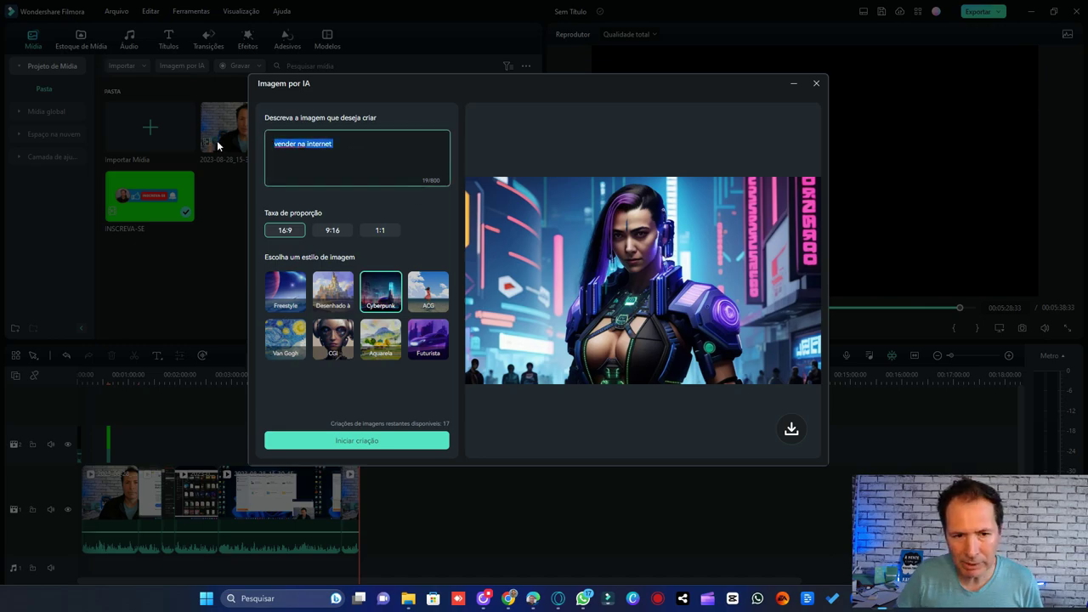
pyautogui.write('aumentar')
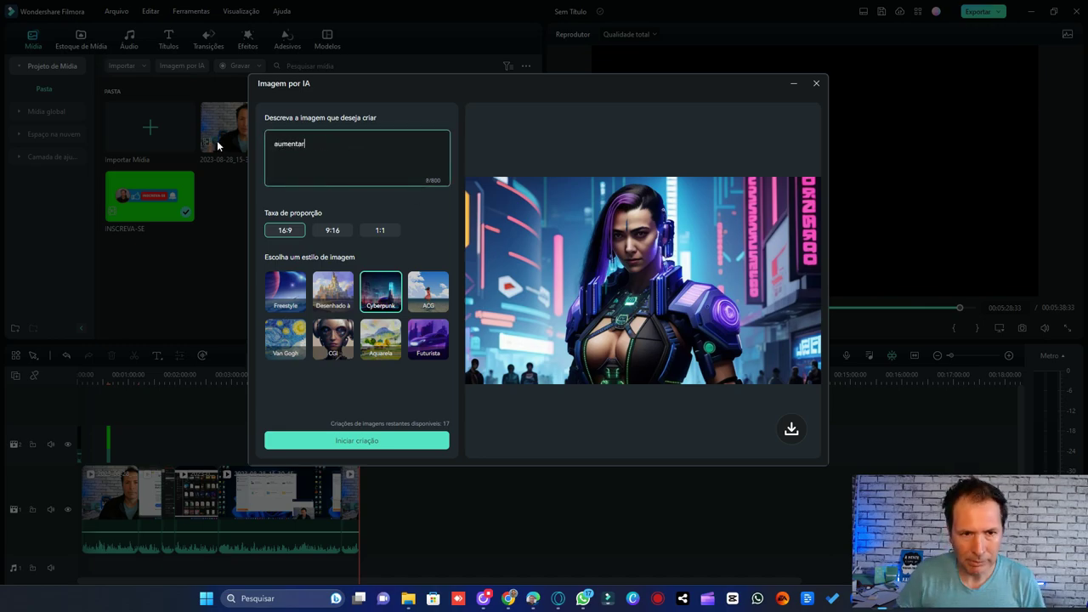
pyautogui.write(' suas vendas na internet usando o Whatsapp')
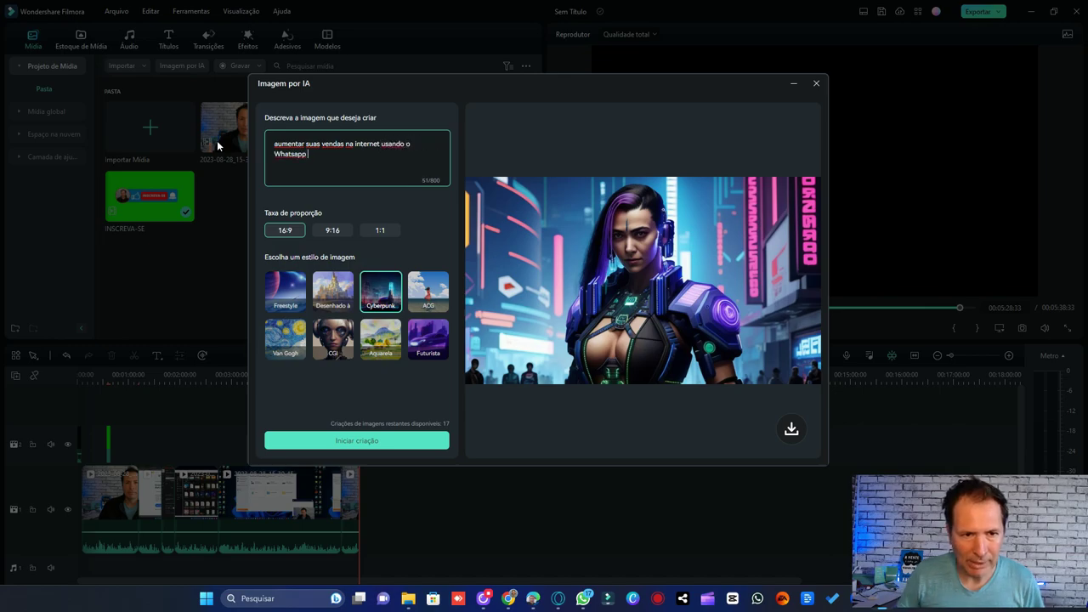
pyautogui.click(376, 443)
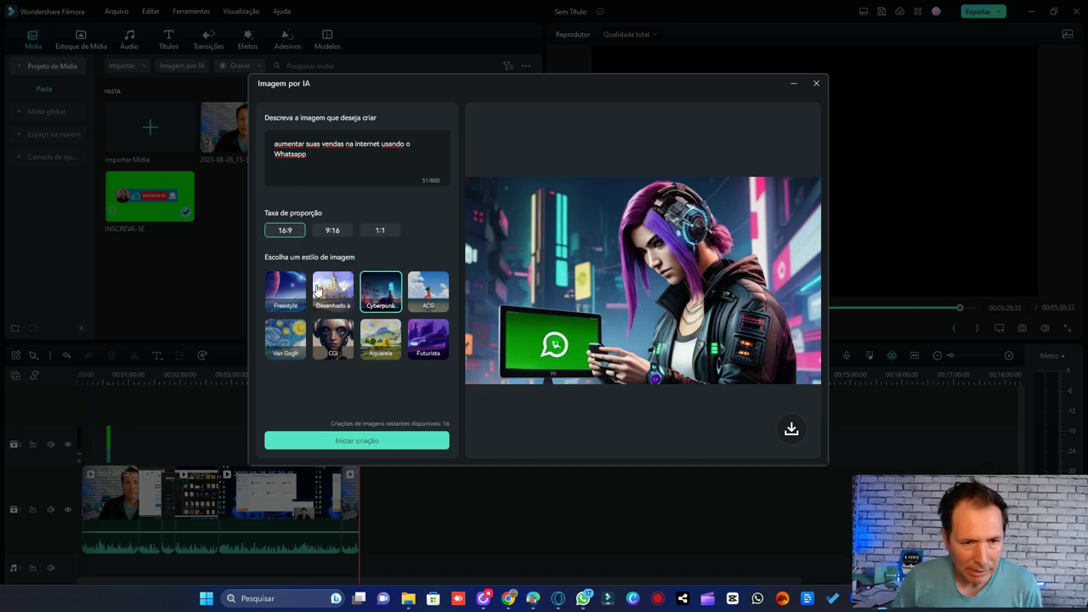
# Generate the WhatsApp sales image again with the same description, once in Freestyle and once in Futurista style.
pyautogui.click(286, 289)
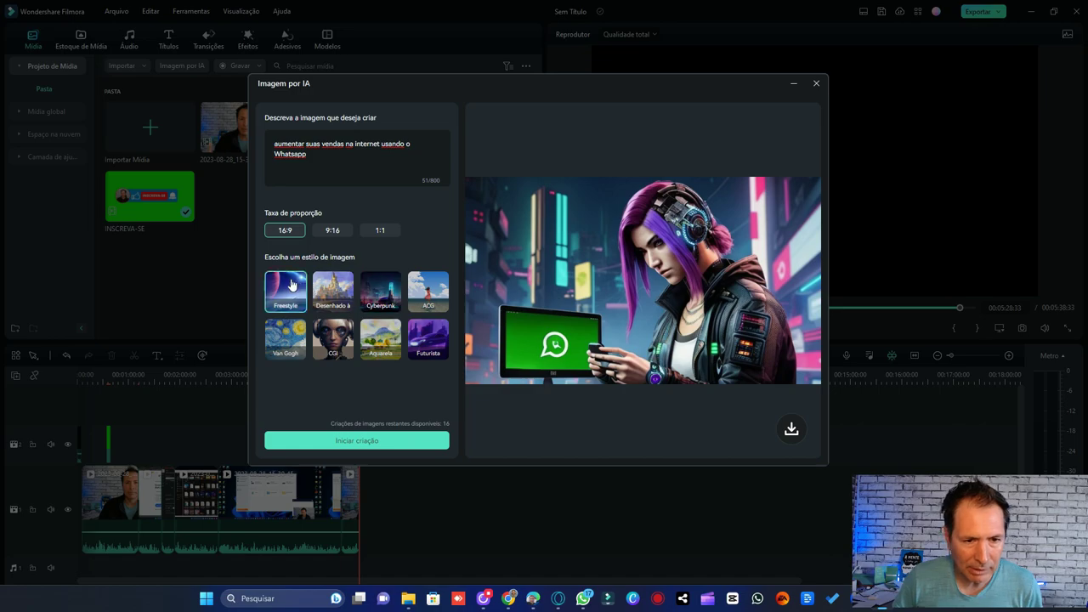
pyautogui.click(379, 442)
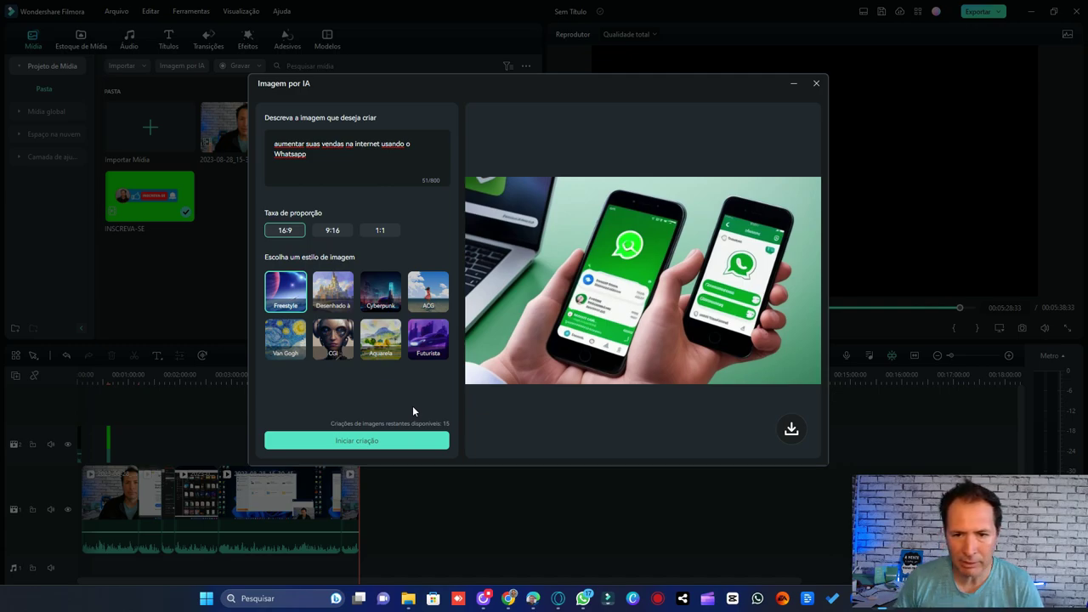
pyautogui.click(430, 336)
pyautogui.click(370, 442)
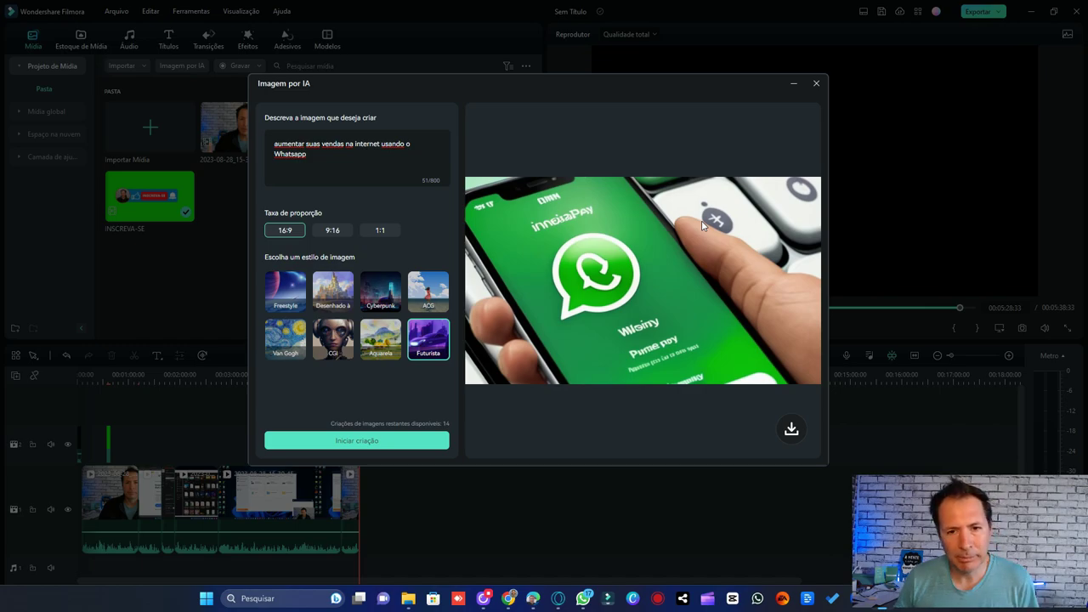
# Clear the WhatsApp sales description from the AI image prompt.
pyautogui.moveTo(333, 162); pyautogui.dragTo(249, 133)
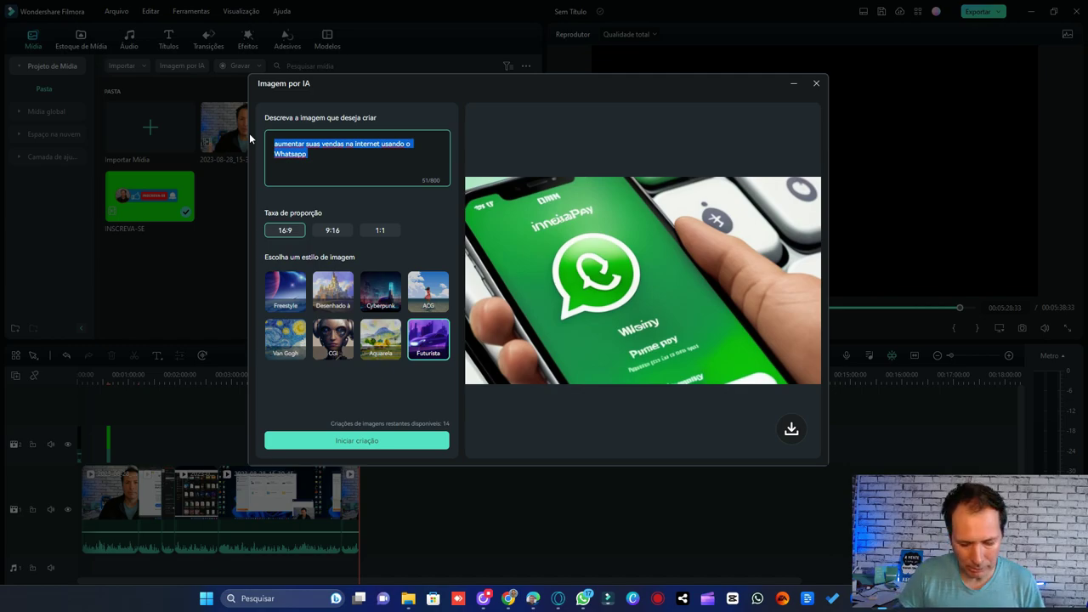
pyautogui.write('NOVIDADES')
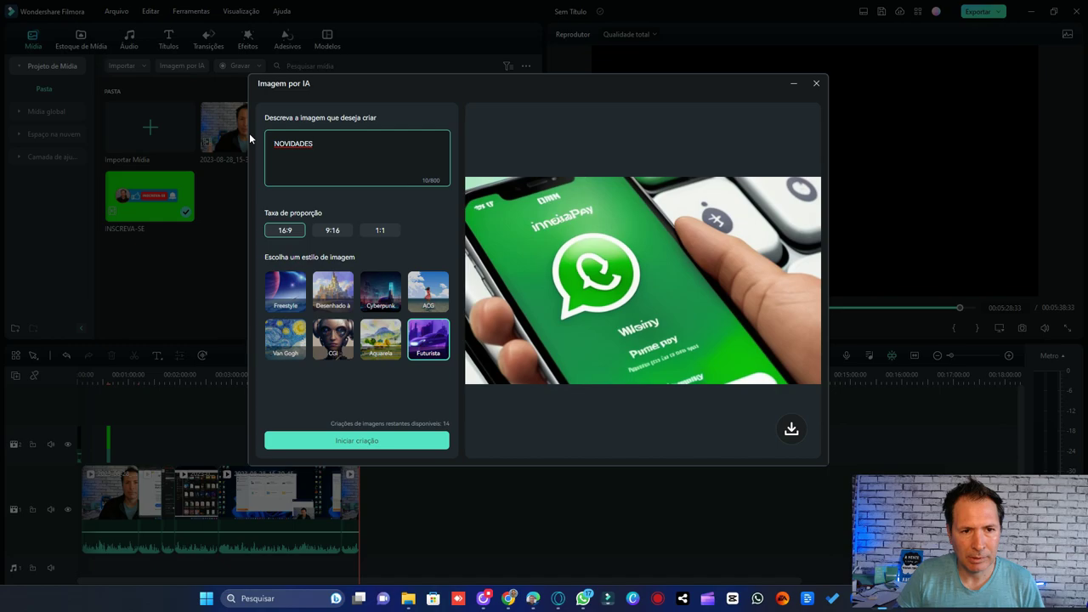
pyautogui.press('BackSpace')
pyautogui.press('BackSpace')
pyautogui.press('BackSpace')
pyautogui.press('BackSpace')
pyautogui.press('BackSpace')
pyautogui.press('BackSpace')
pyautogui.press('BackSpace')
pyautogui.press('BackSpace')
pyautogui.press('BackSpace')
pyautogui.press('BackSpace')
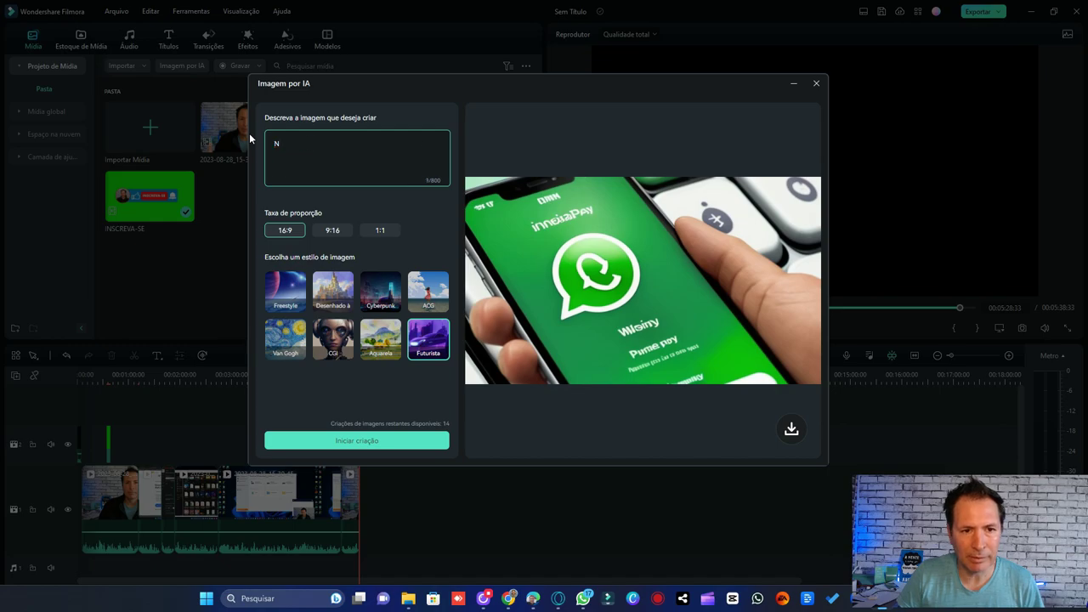
# Generate a Cyberpunk-style image from the description "NOVAS FUNÇÕES NA PLATAFORMA DO FILMORA 12".
pyautogui.write('NOVAS NO')
pyautogui.press('BackSpace')
pyautogui.press('BackSpace')
pyautogui.write('FUNÇ')
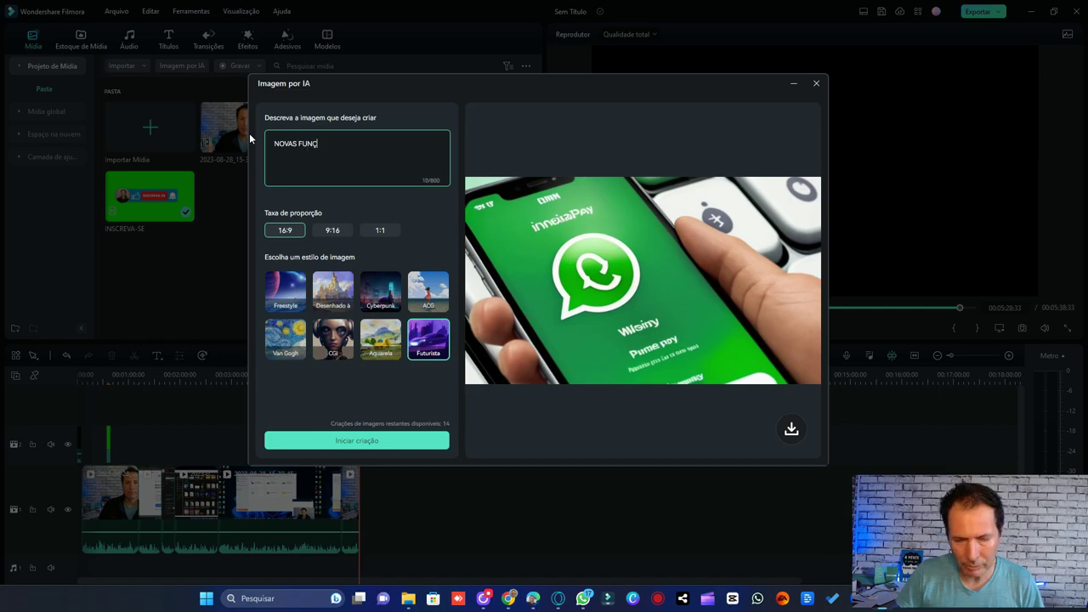
pyautogui.write('ÕES NO')
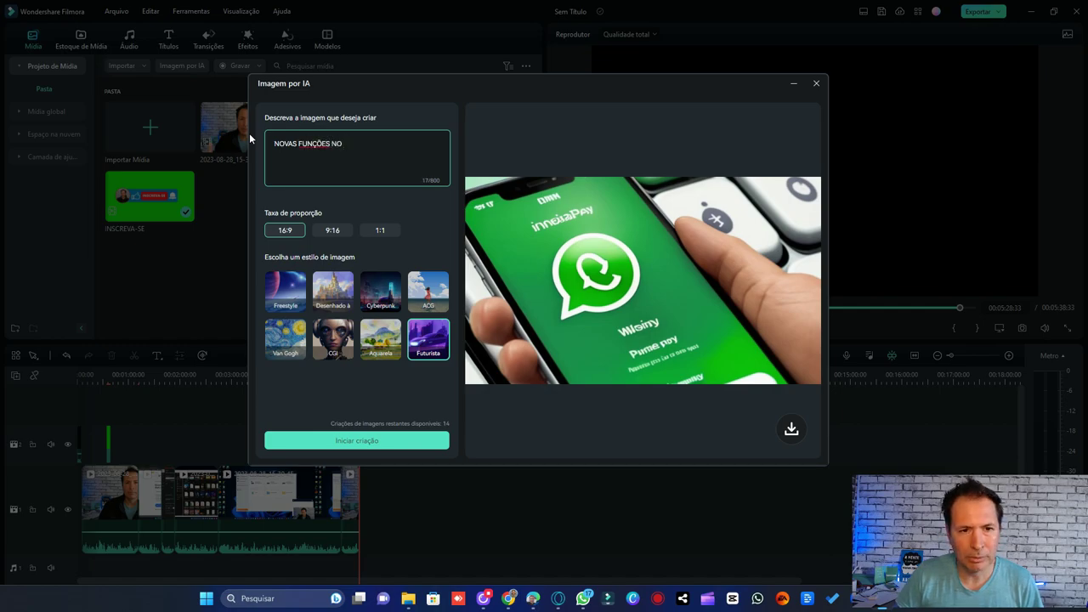
pyautogui.press('BackSpace')
pyautogui.press('BackSpace')
pyautogui.write('A PLATAFORMA')
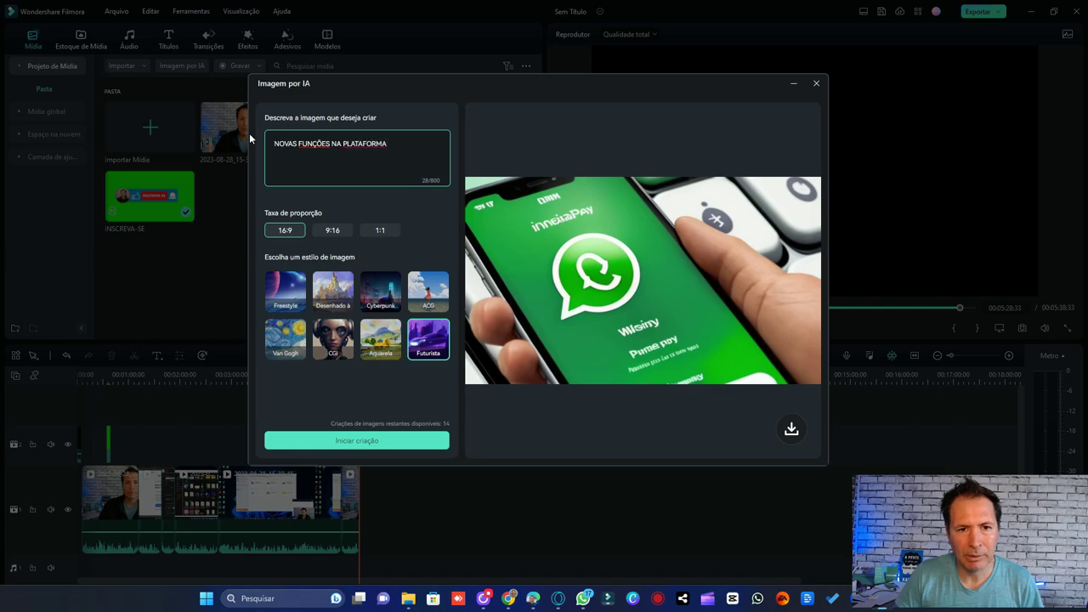
pyautogui.press('BackSpace')
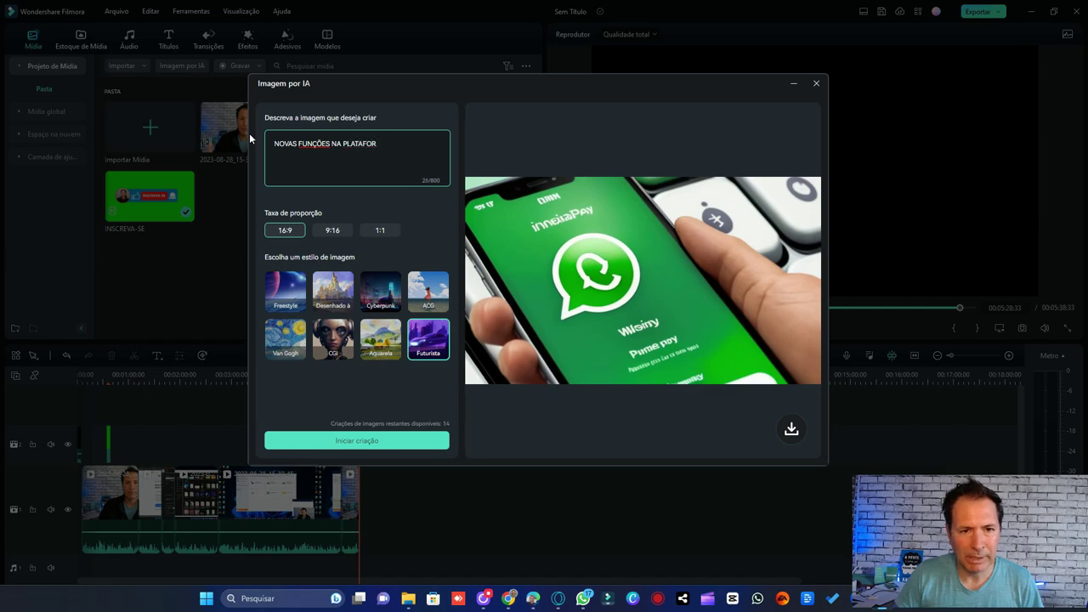
pyautogui.write('MA DO FILMOR')
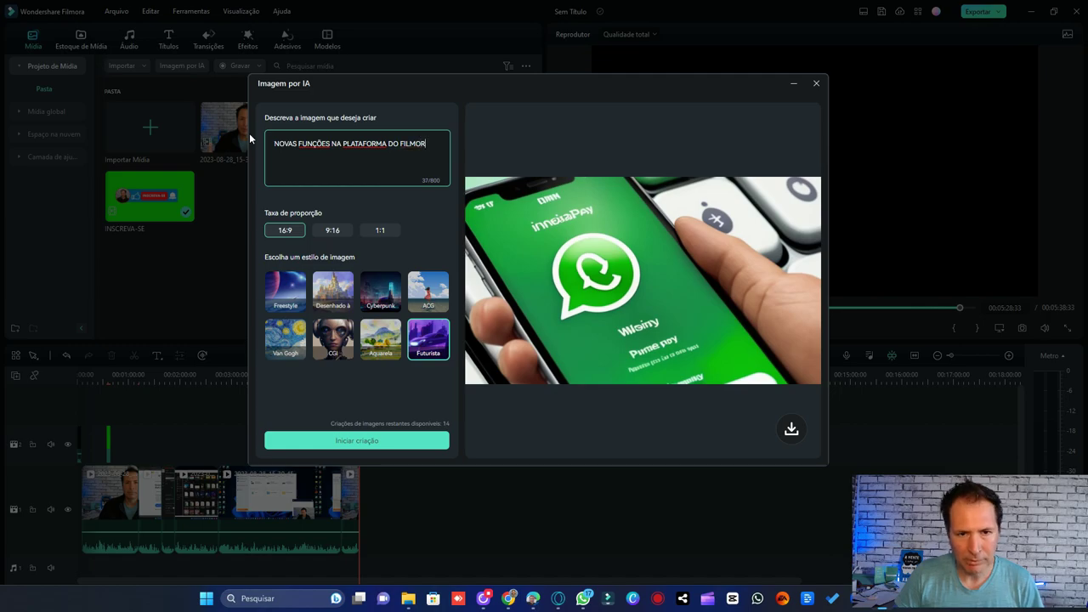
pyautogui.write('A A 12')
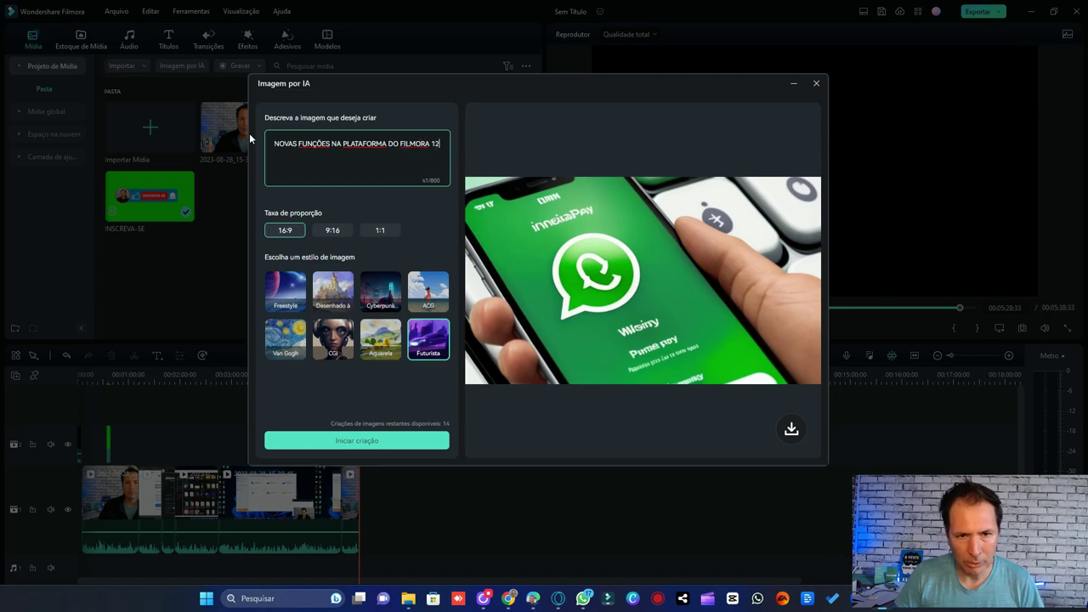
pyautogui.click(380, 289)
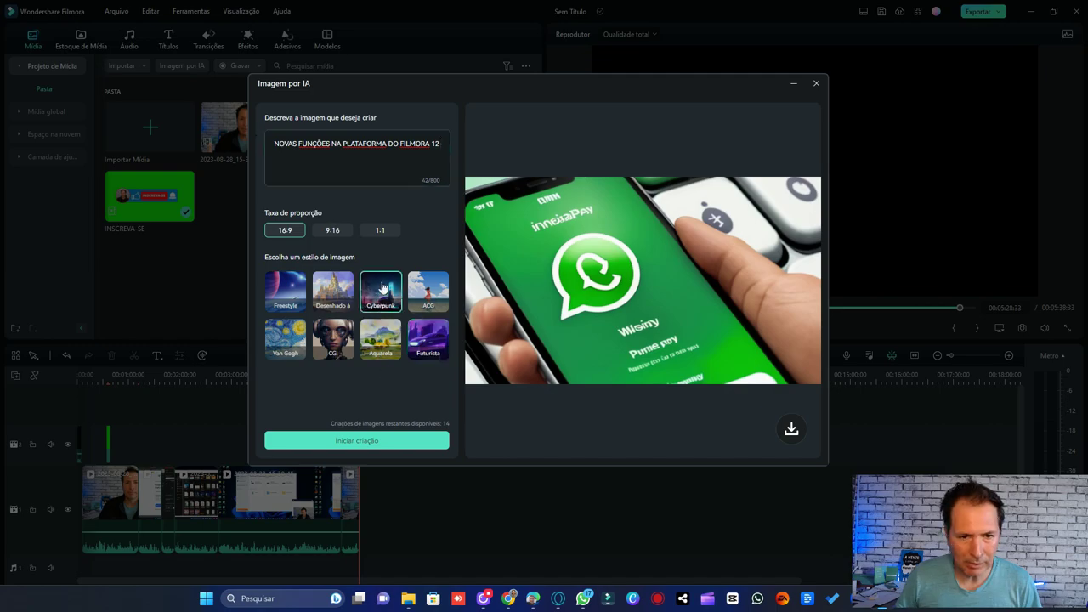
pyautogui.click(365, 441)
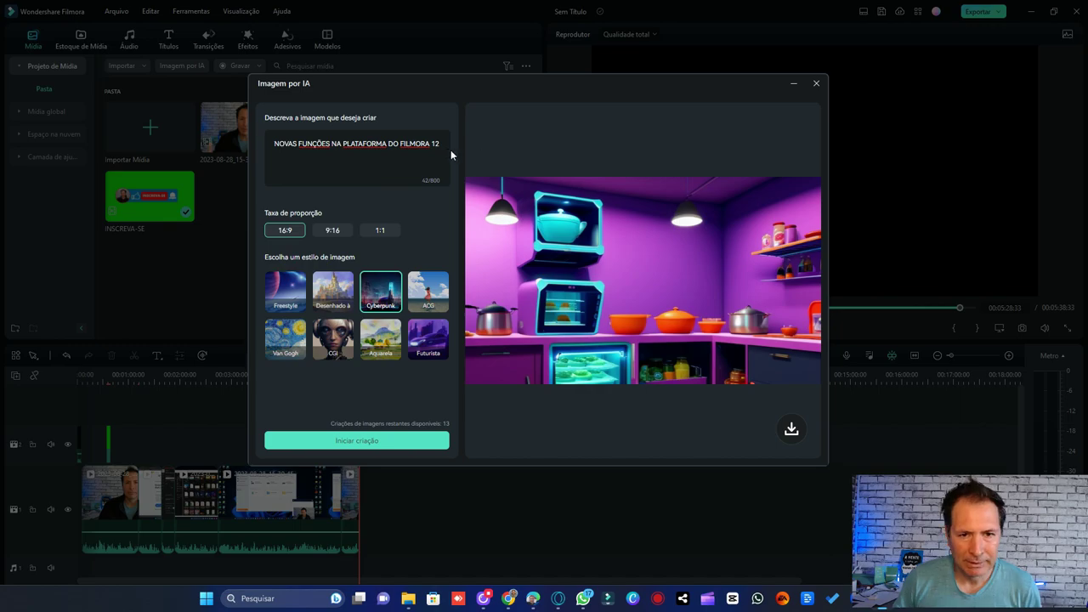
# Replace the description with "FUNÇÕES PARA O SITE EDITOR DE VIDEOS" and generate the image.
pyautogui.moveTo(441, 144); pyautogui.dragTo(257, 145)
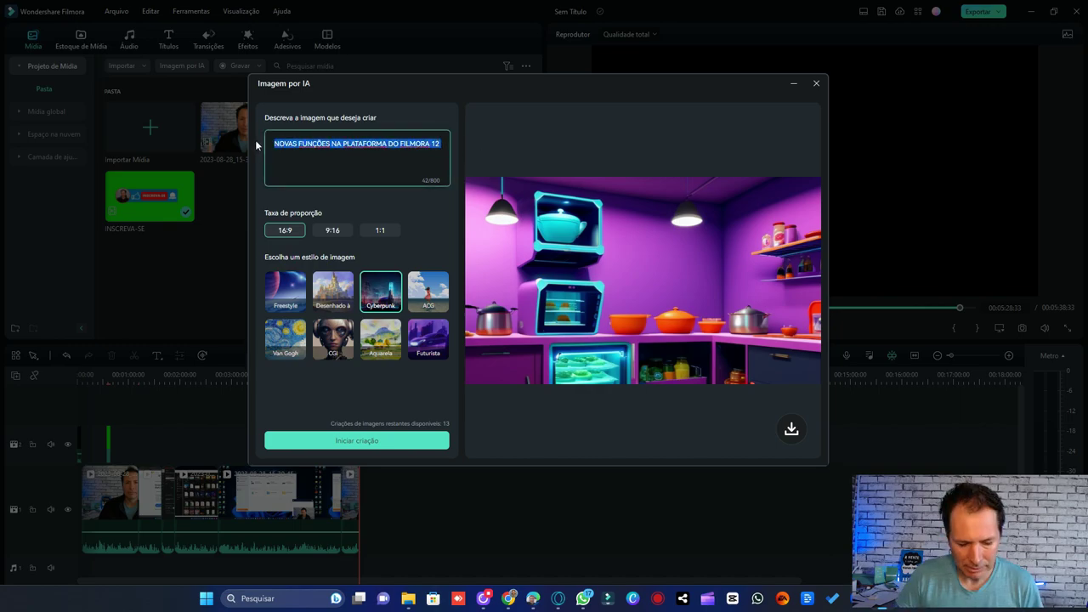
pyautogui.write('ED')
pyautogui.press('BackSpace')
pyautogui.write('FUNÇÕE')
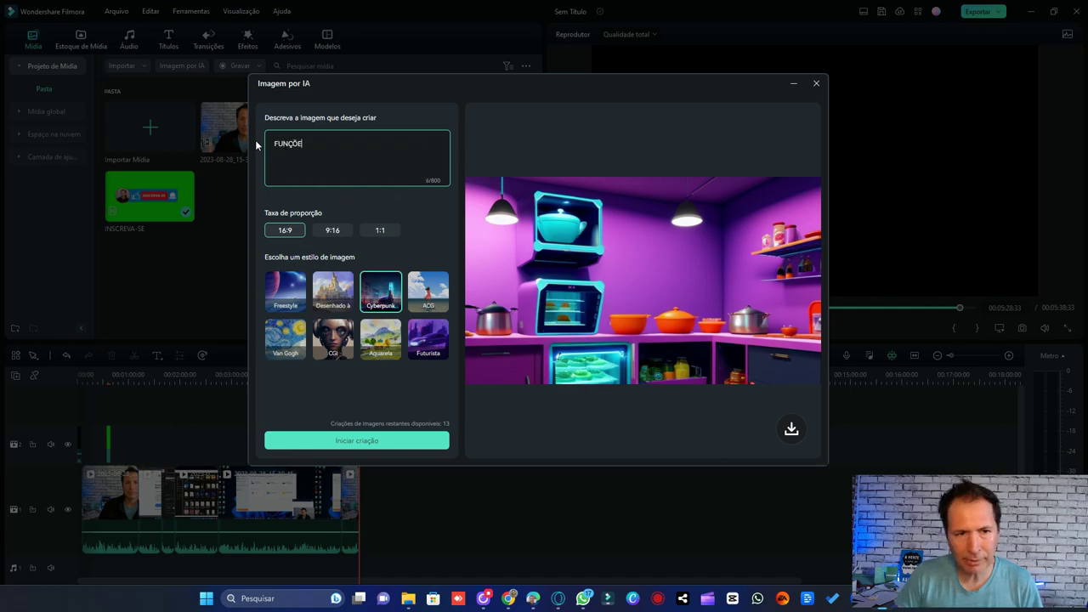
pyautogui.write('S PARA O SITE EDITOR DE VIDEOS')
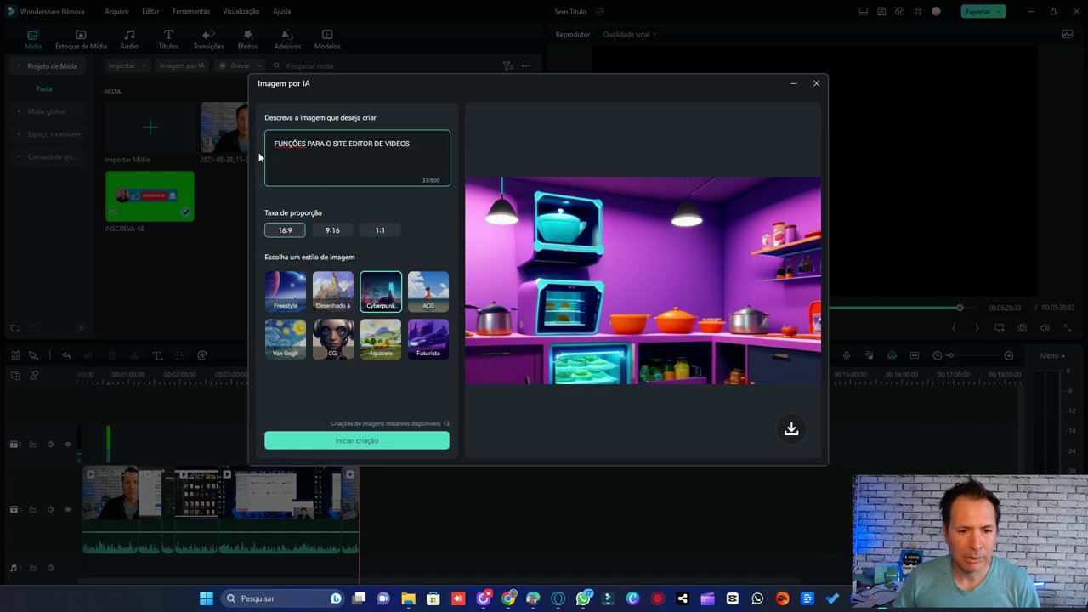
pyautogui.click(376, 437)
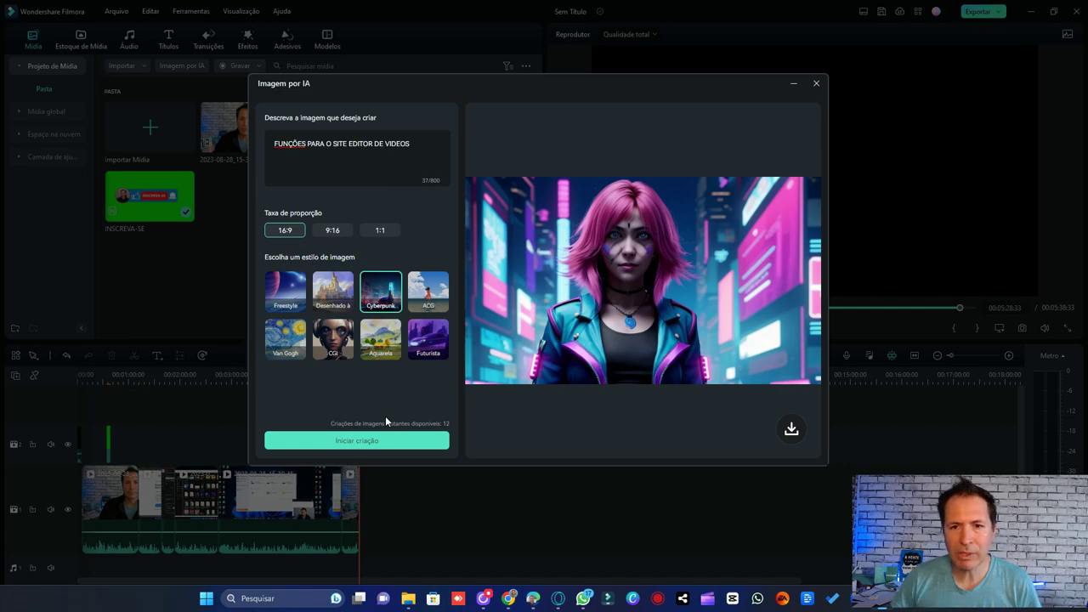
# Save the generated pink-haired Cyberpunk image to the project media.
pyautogui.click(791, 430)
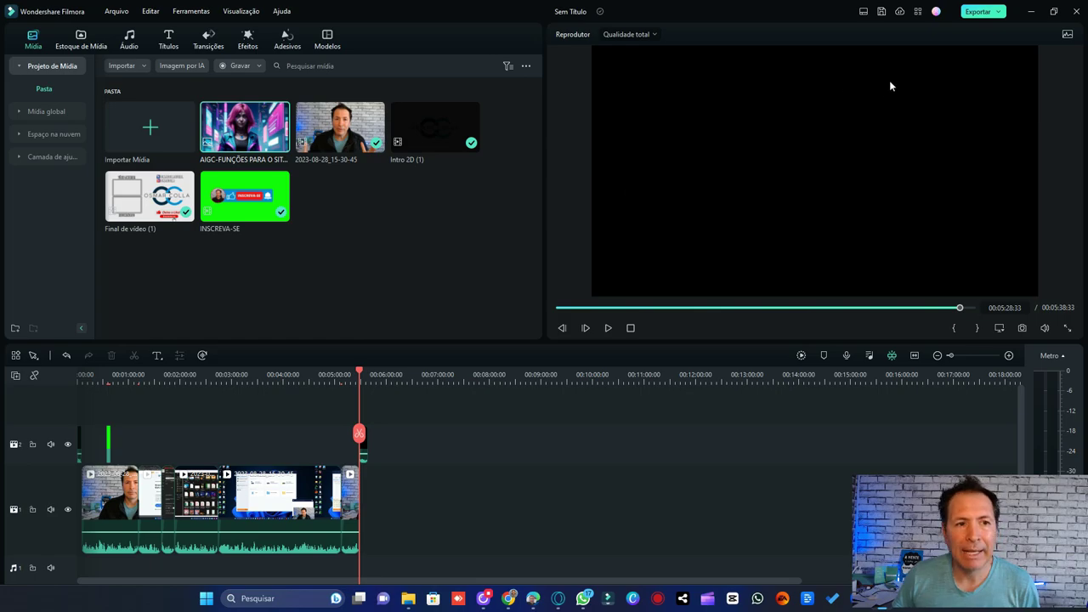
# Open the project's export settings for a device and launch AI Copywriting for the file name.
pyautogui.click(1002, 12)
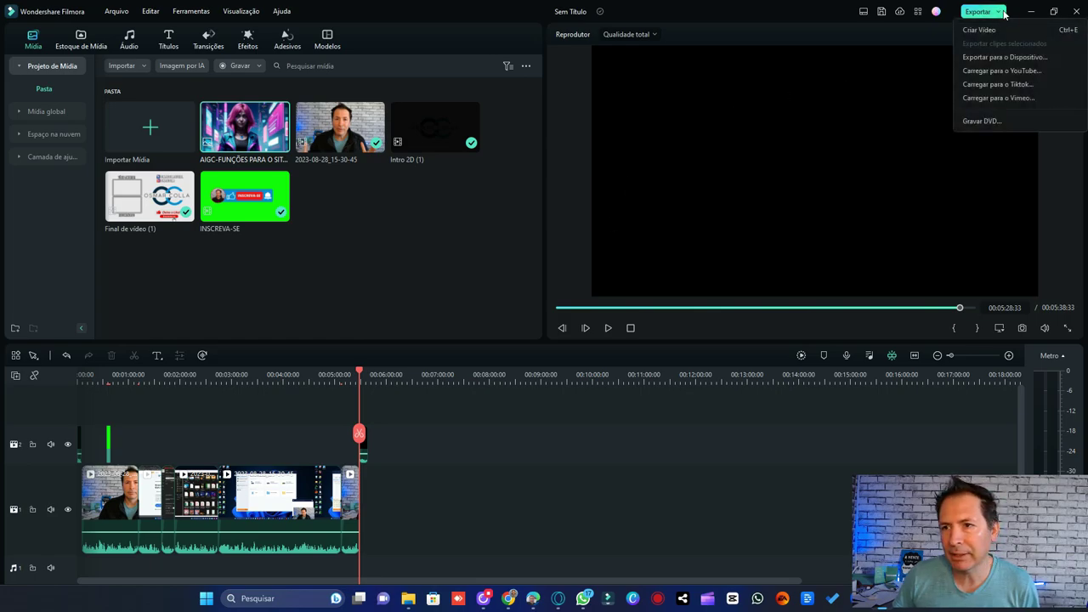
pyautogui.click(979, 14)
pyautogui.click(981, 15)
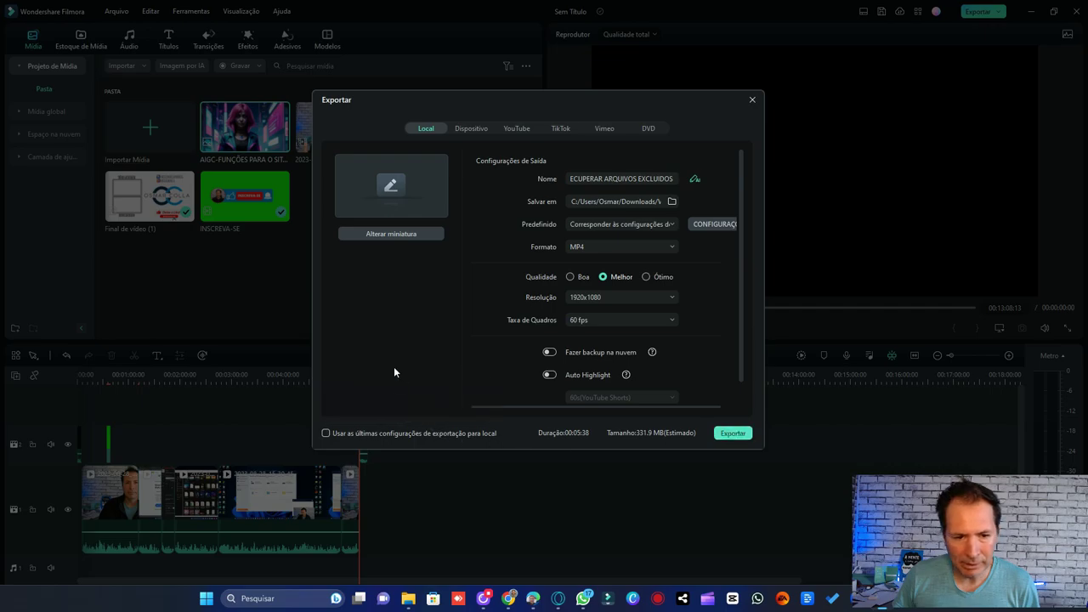
pyautogui.click(471, 128)
pyautogui.click(695, 178)
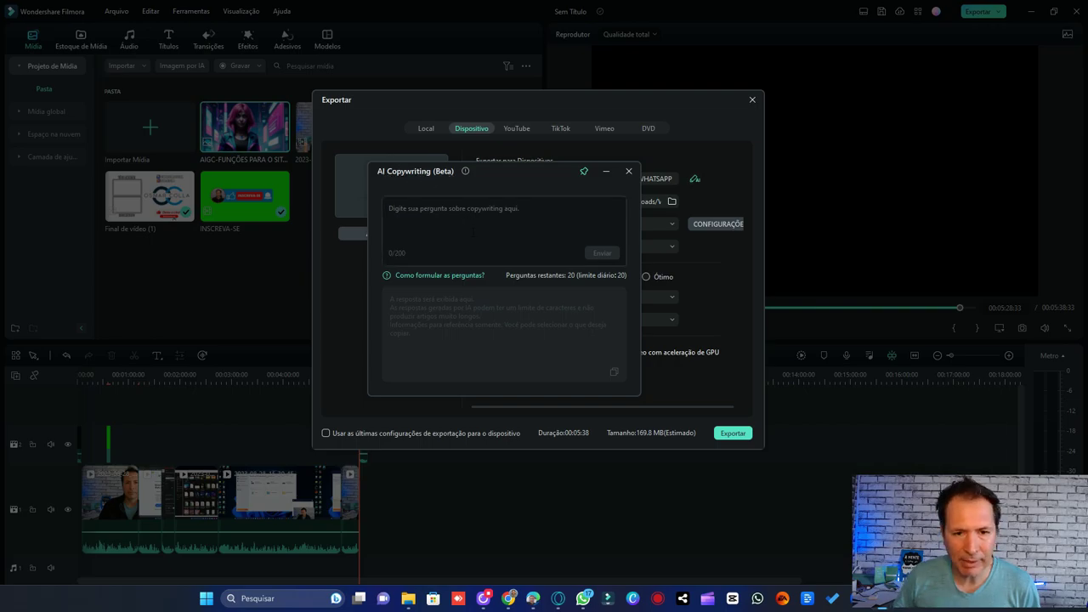
# Submit the AI Copywriting request "CRIE PARA MIM UM TITULO SOBRE AS NOVIDADES DO EDITOR DE VIDEOS FILMORA".
pyautogui.click(511, 228)
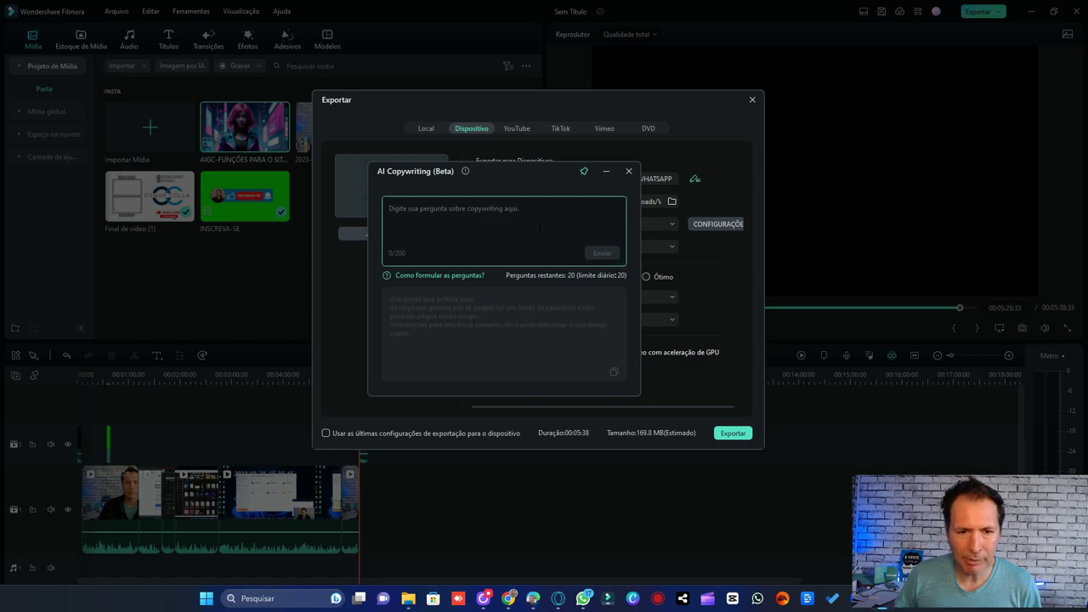
pyautogui.write('C')
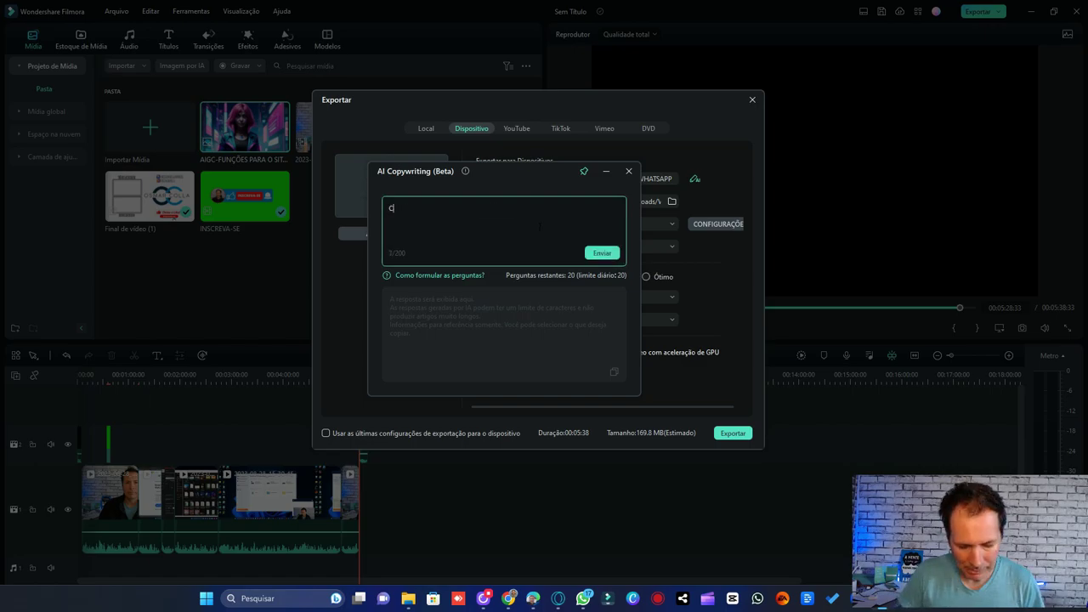
pyautogui.write('RIE PARA MIM U')
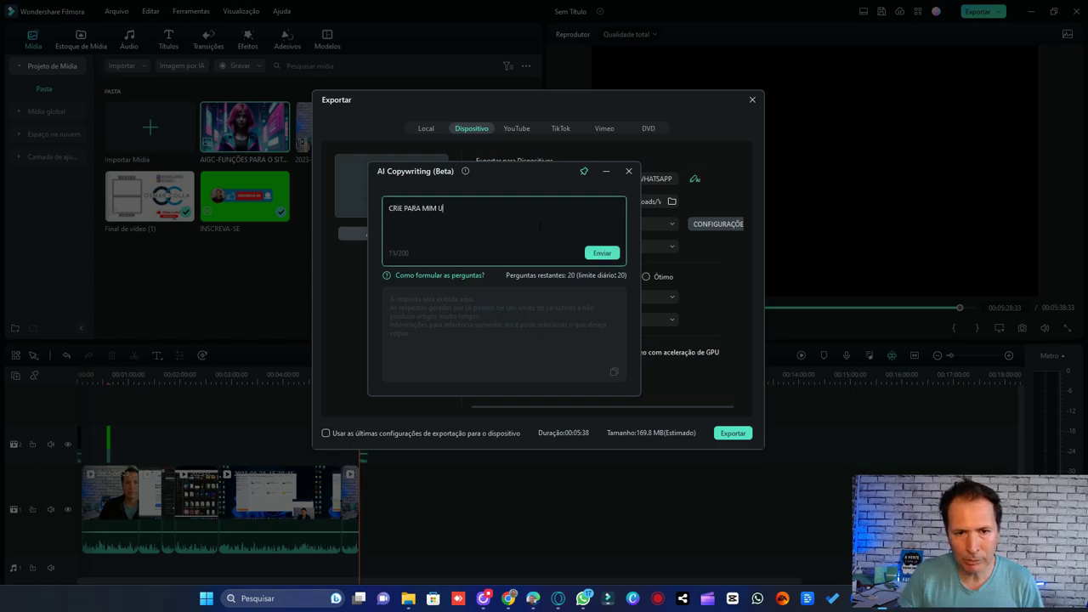
pyautogui.write('M TITULO SOBRE AS NOVIDADES DO')
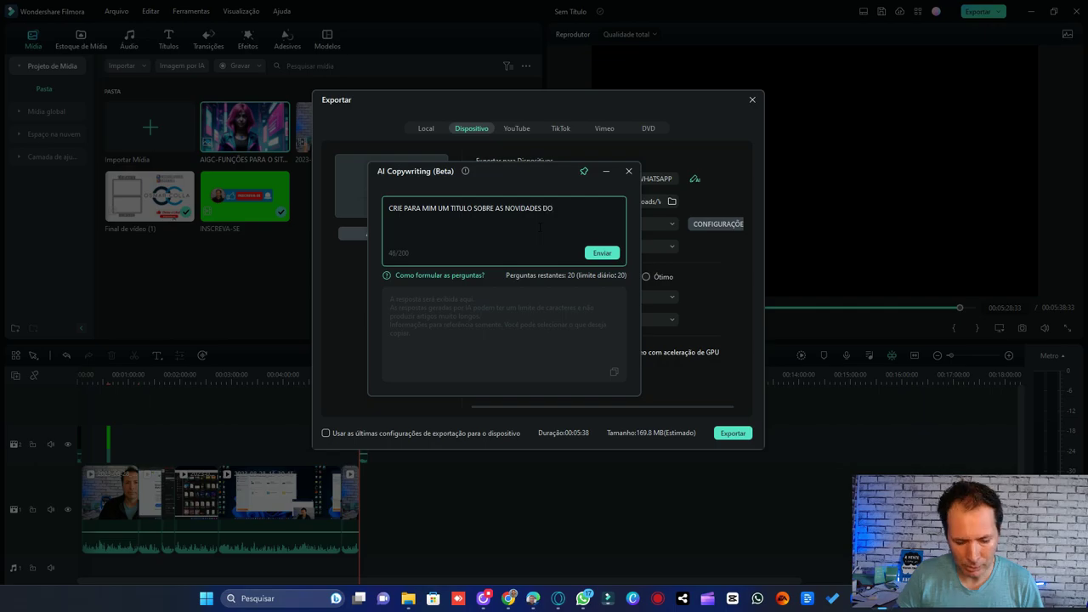
pyautogui.write('EDITOR ')
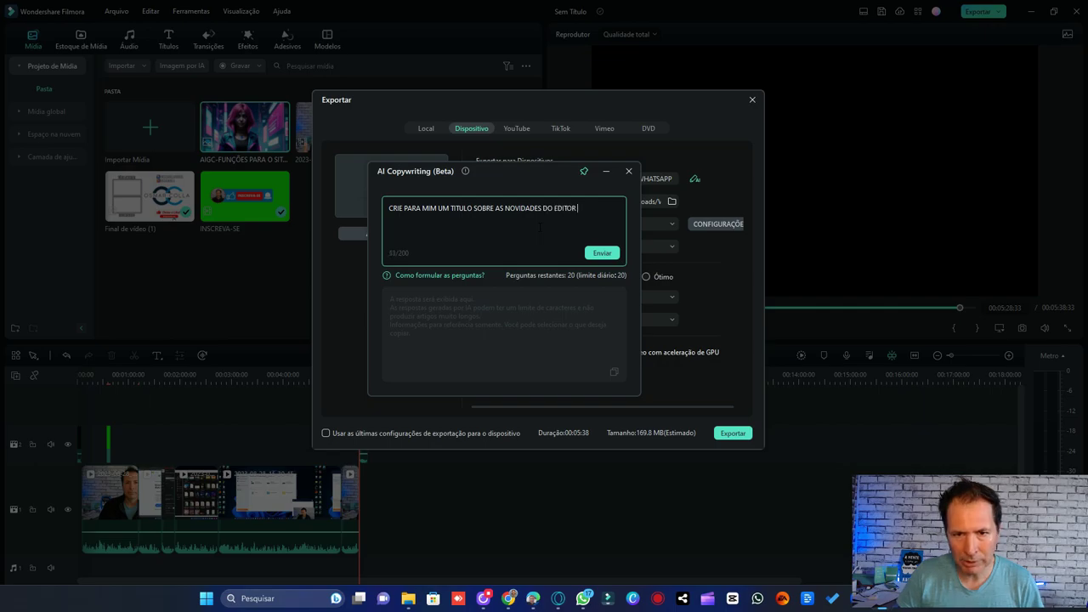
pyautogui.write('DE VIDEOS FRILMOR')
pyautogui.press('BackSpace')
pyautogui.press('BackSpace')
pyautogui.press('BackSpace')
pyautogui.press('BackSpace')
pyautogui.press('BackSpace')
pyautogui.press('BackSpace')
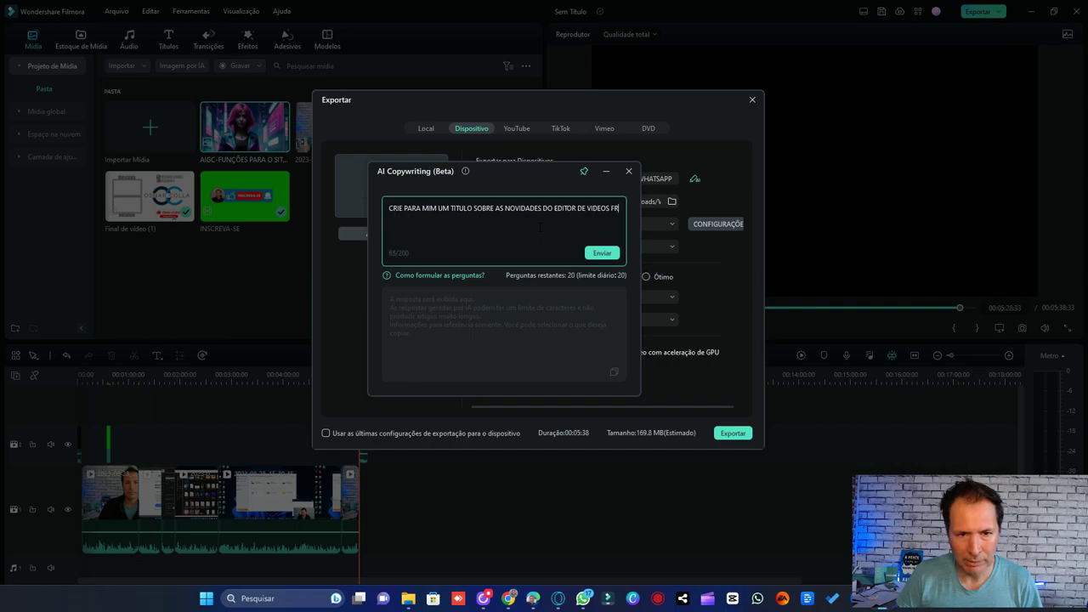
pyautogui.write('ILMORA')
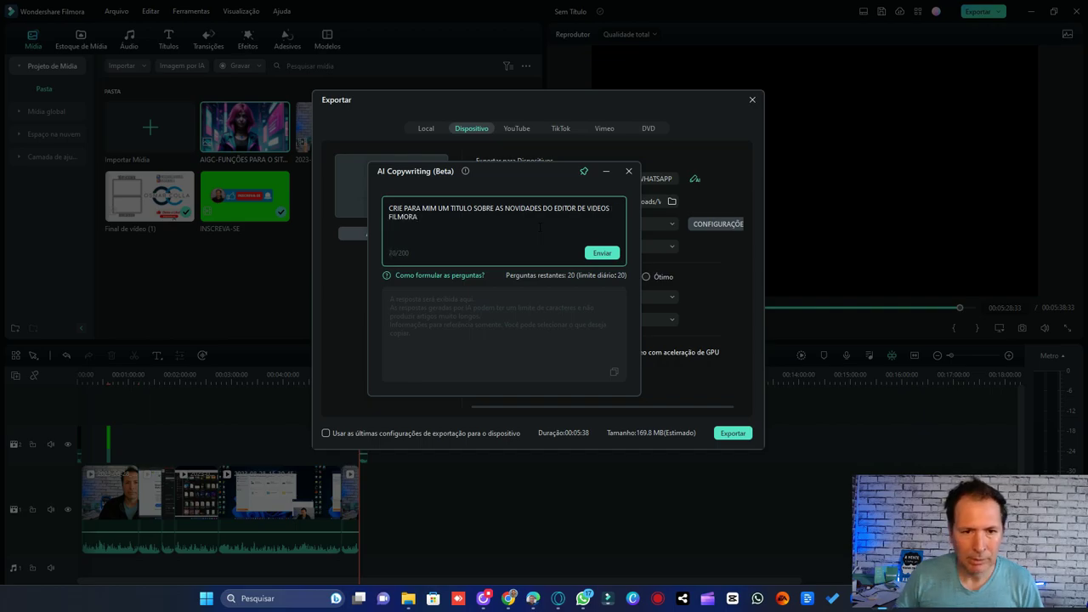
pyautogui.click(603, 253)
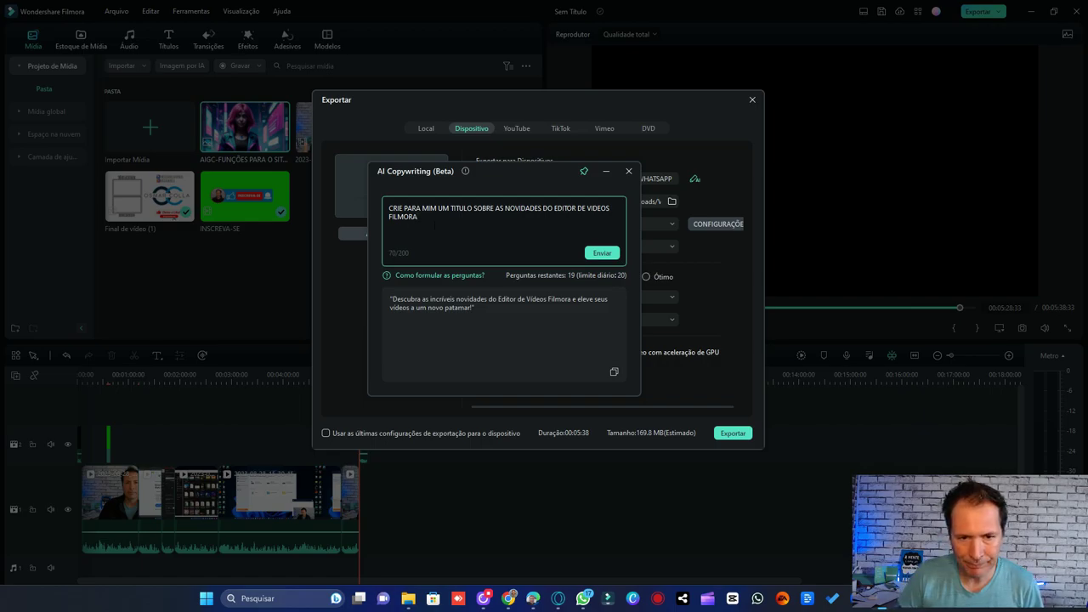
# Extend the copywriting request with ", COLOQUE TAMBÉM UMA DESCRIÇÃO E TAGS", submit it and read through the answer.
pyautogui.write(', C')
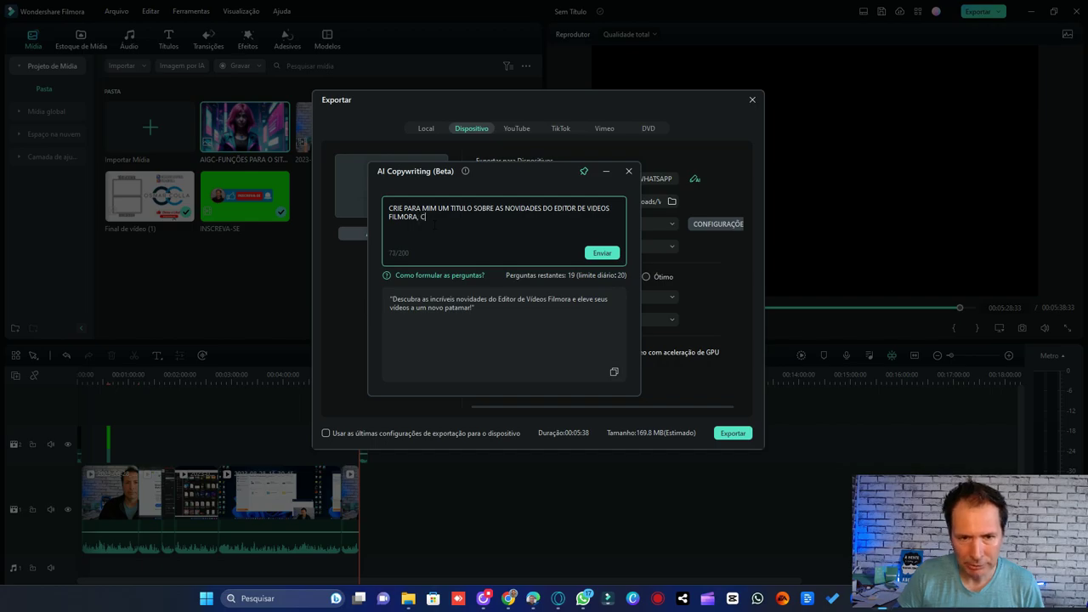
pyautogui.write('OLOQUE 1AM')
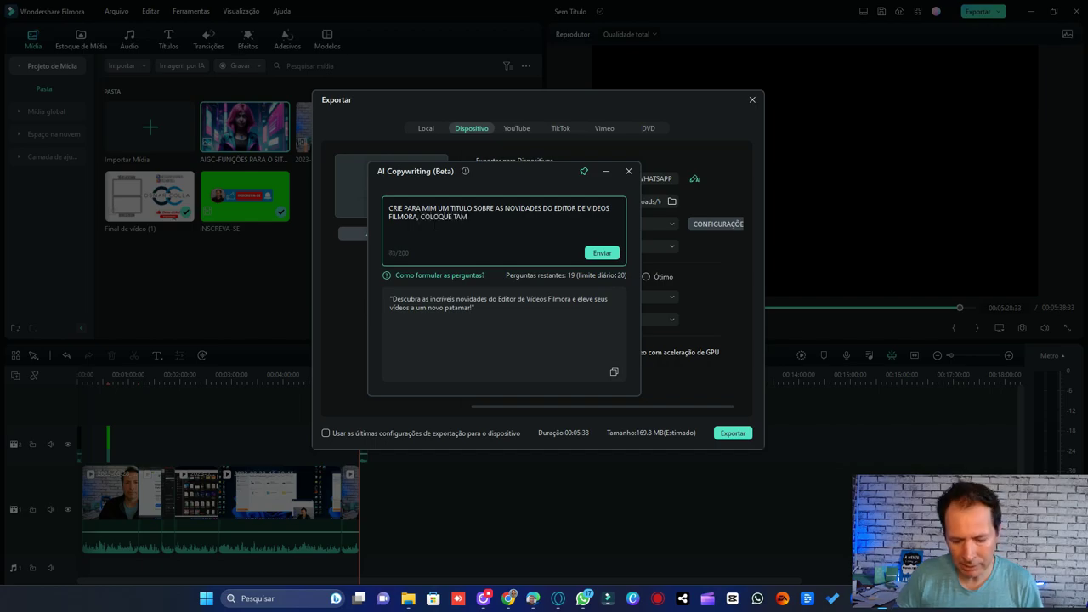
pyautogui.write('BÉM UMA DEE')
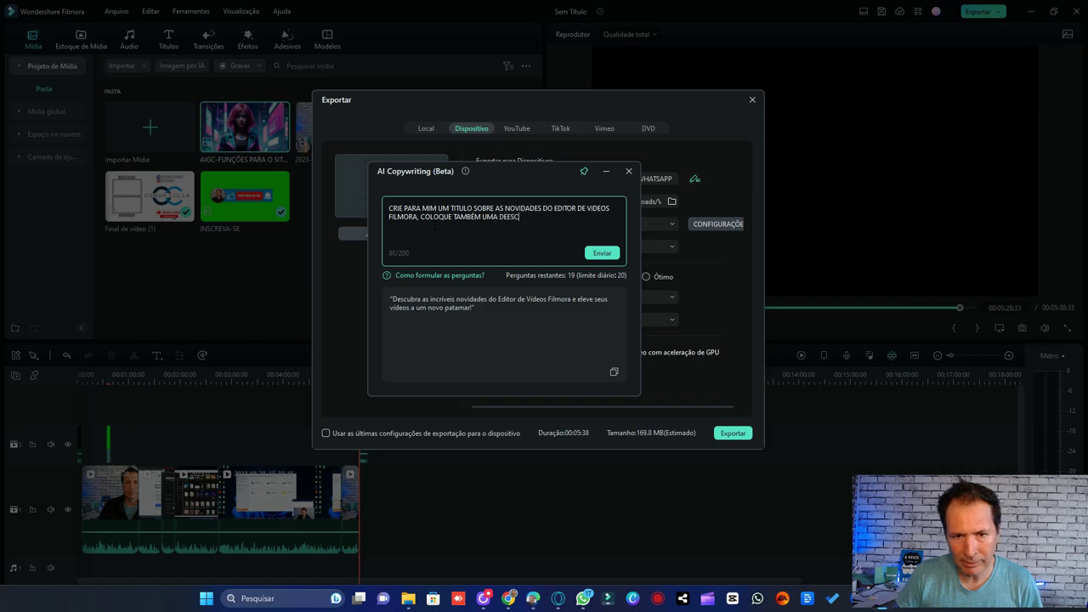
pyautogui.write('CRIÇÃO ')
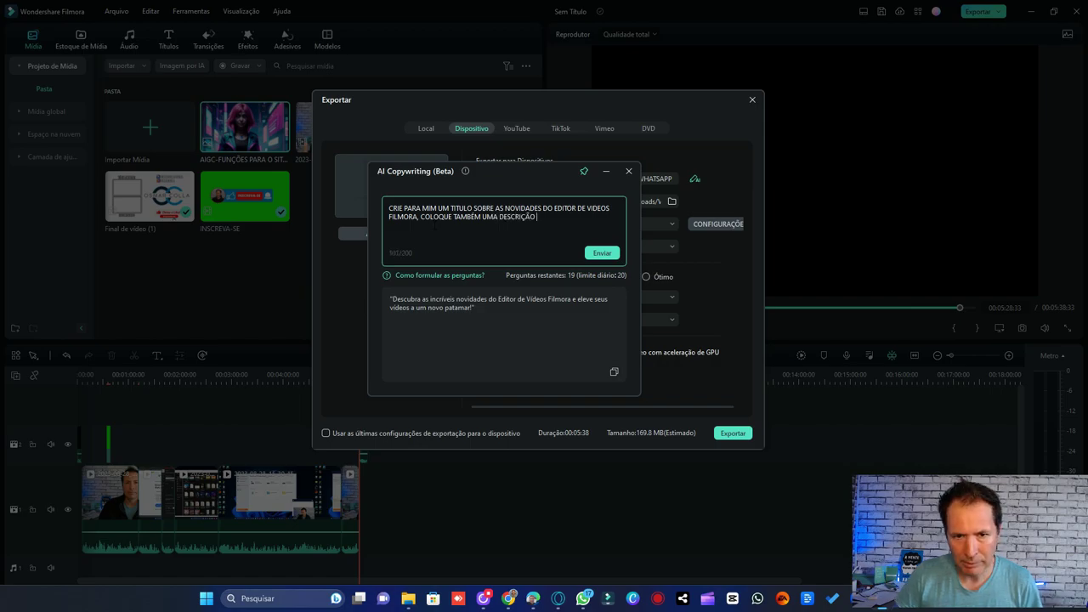
pyautogui.write('E TAGS')
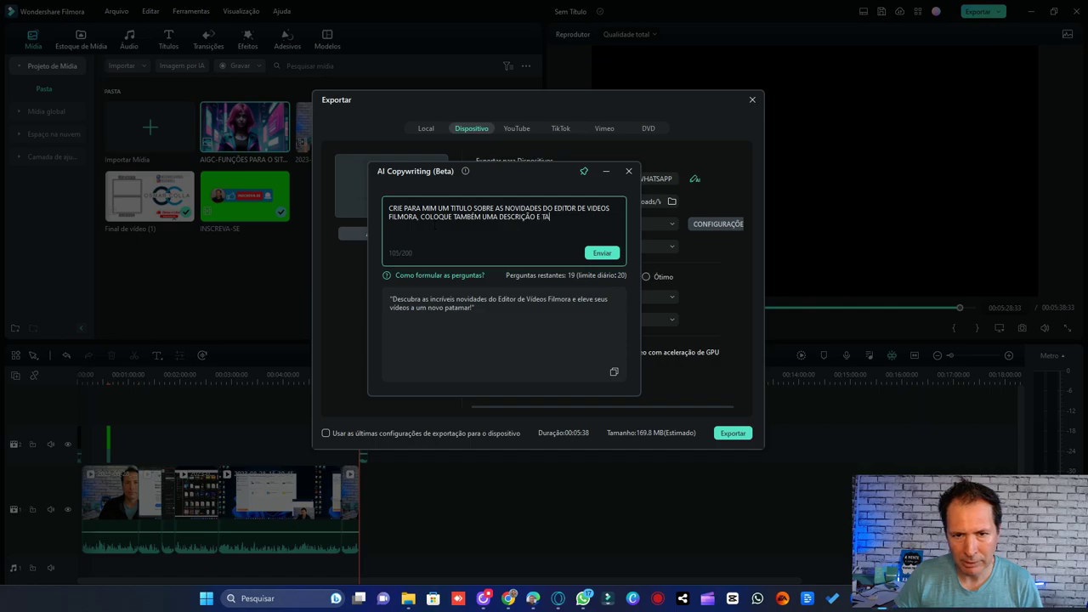
pyautogui.click(602, 252)
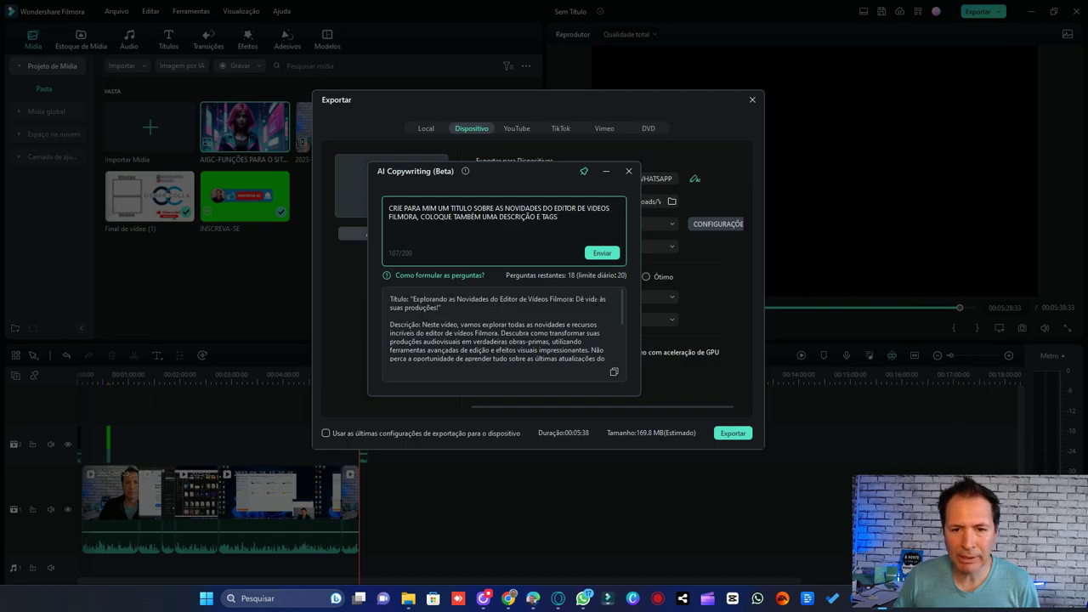
pyautogui.scroll(-2, 504, 332)
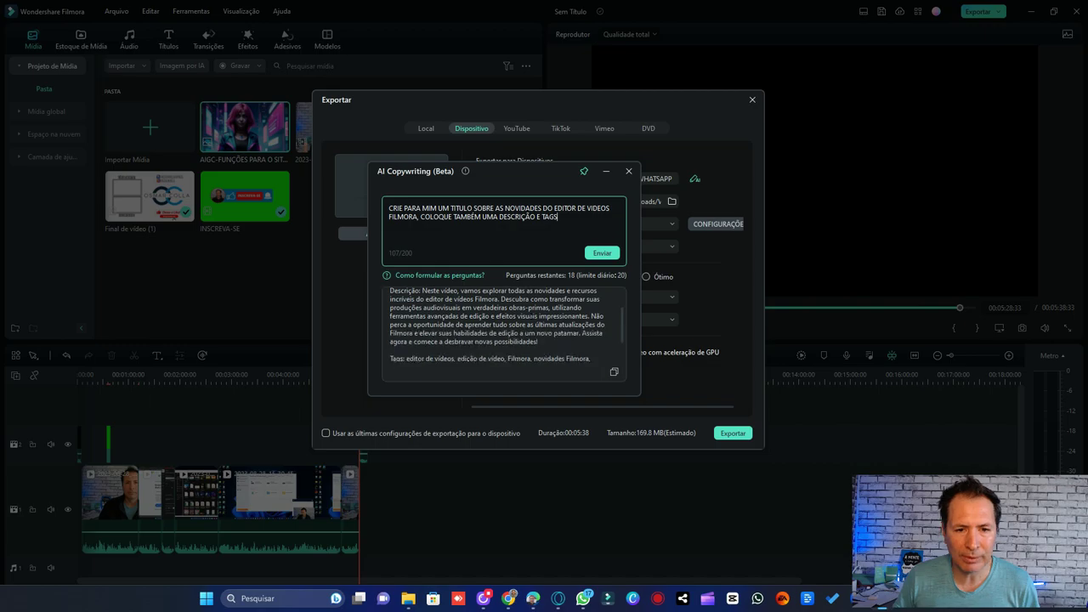
pyautogui.scroll(-2, 503, 332)
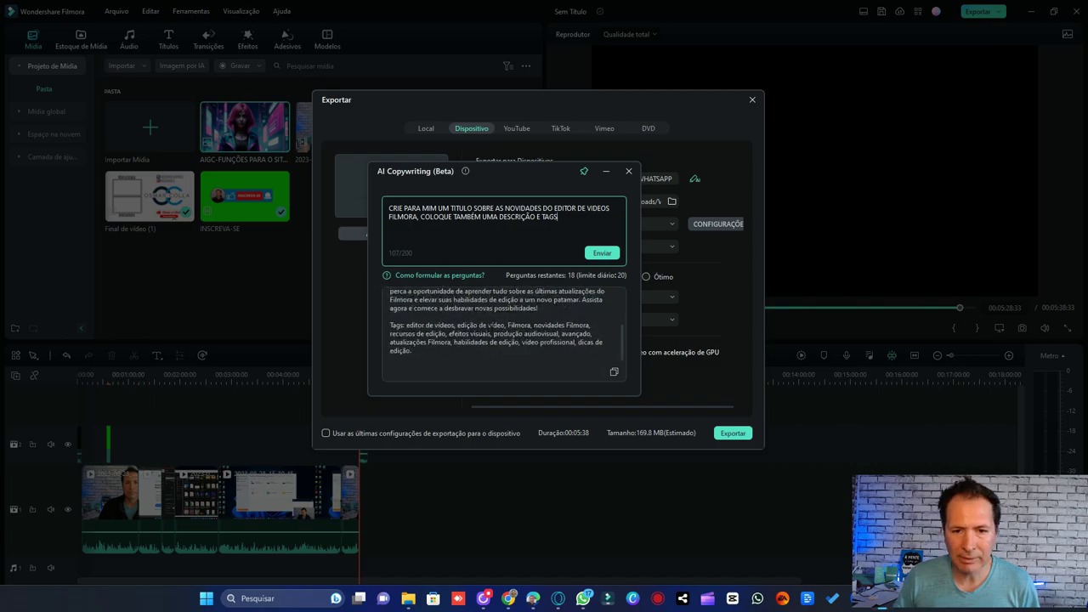
pyautogui.scroll(4, 504, 331)
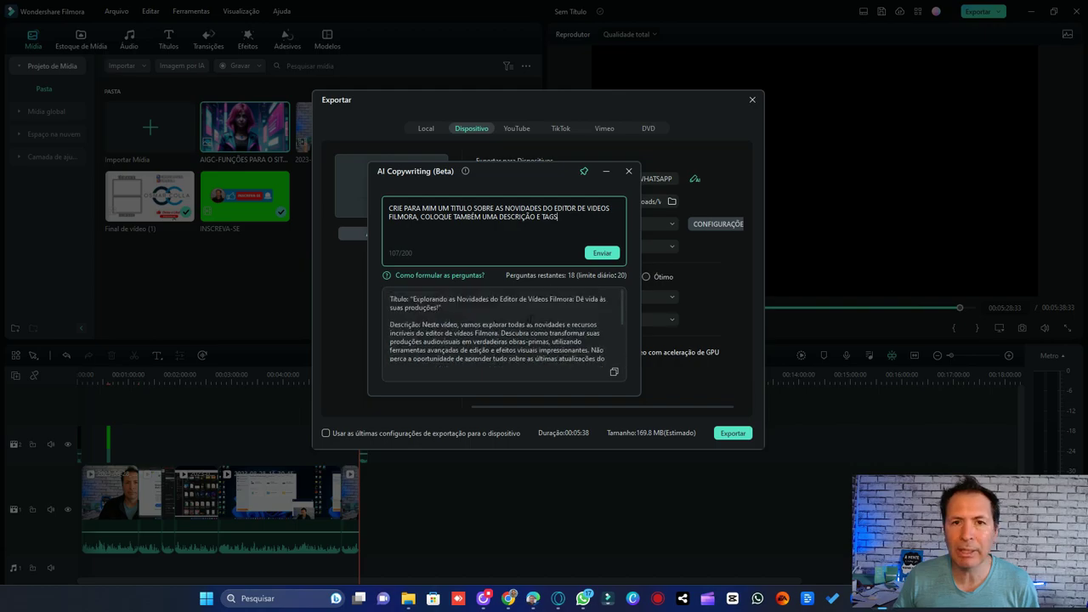